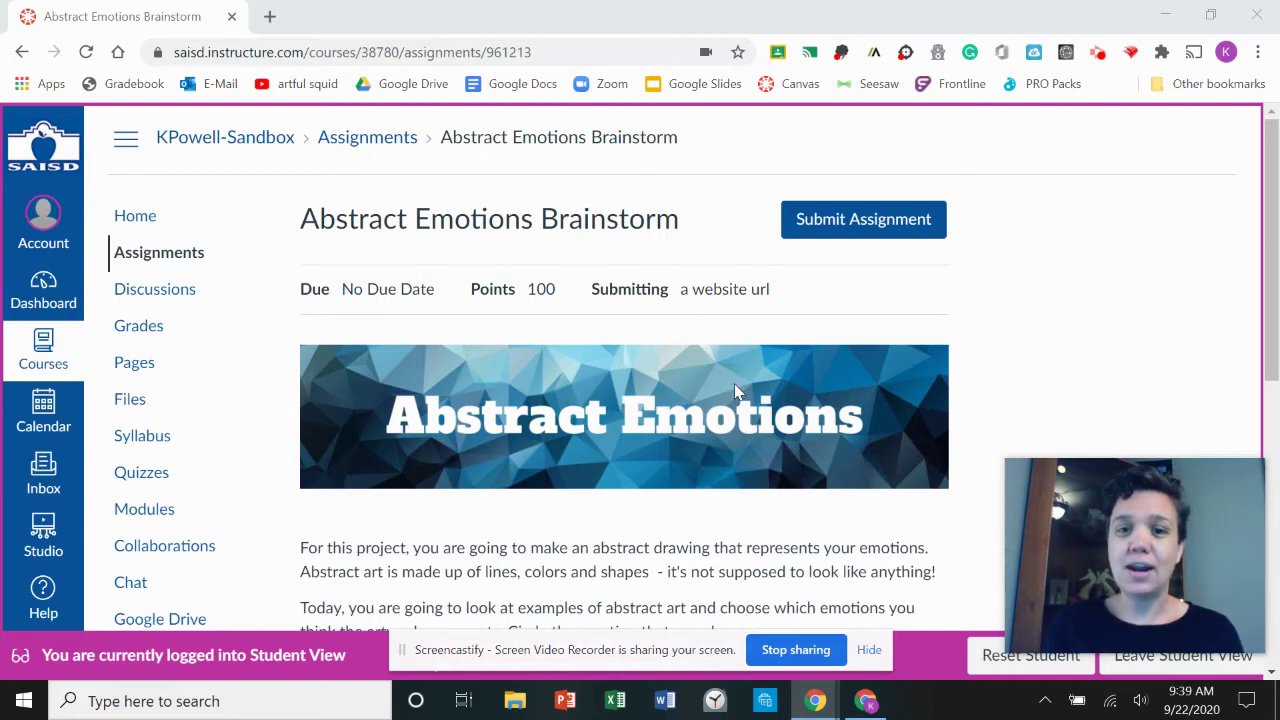
Open the Google Slides link in the Abstract Emotions Brainstorm assignment and make a personal copy of the Abstract Emotions presentation.
{"action": "scroll", "coordinate": [734, 391], "scroll_direction": "down", "scroll_amount": 3}
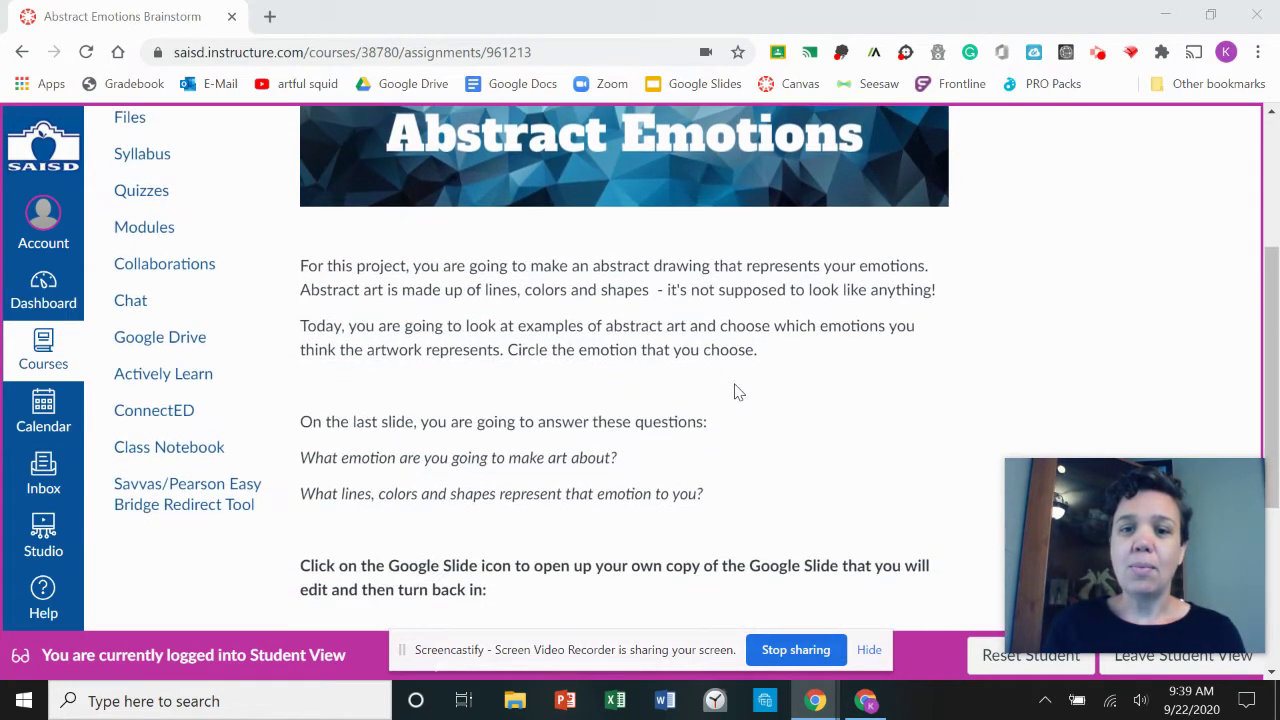
{"action": "scroll", "coordinate": [612, 457], "scroll_direction": "down", "scroll_amount": 2}
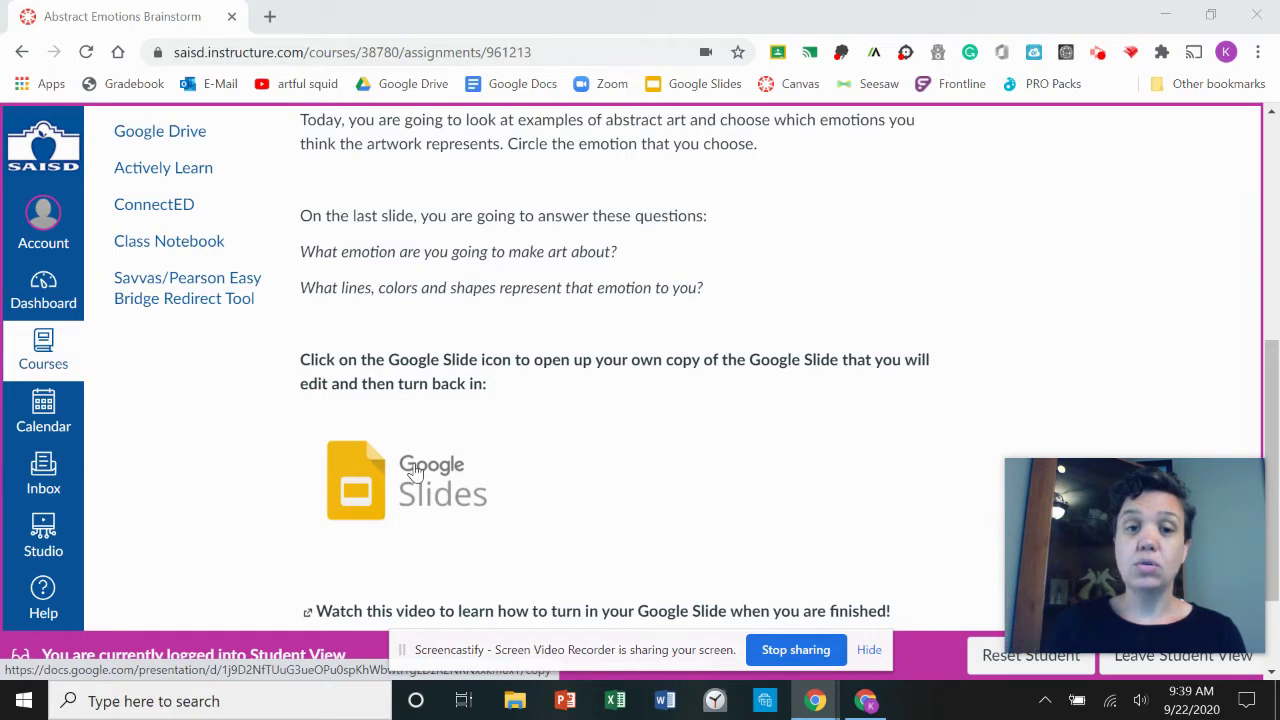
{"action": "left_click", "coordinate": [415, 472]}
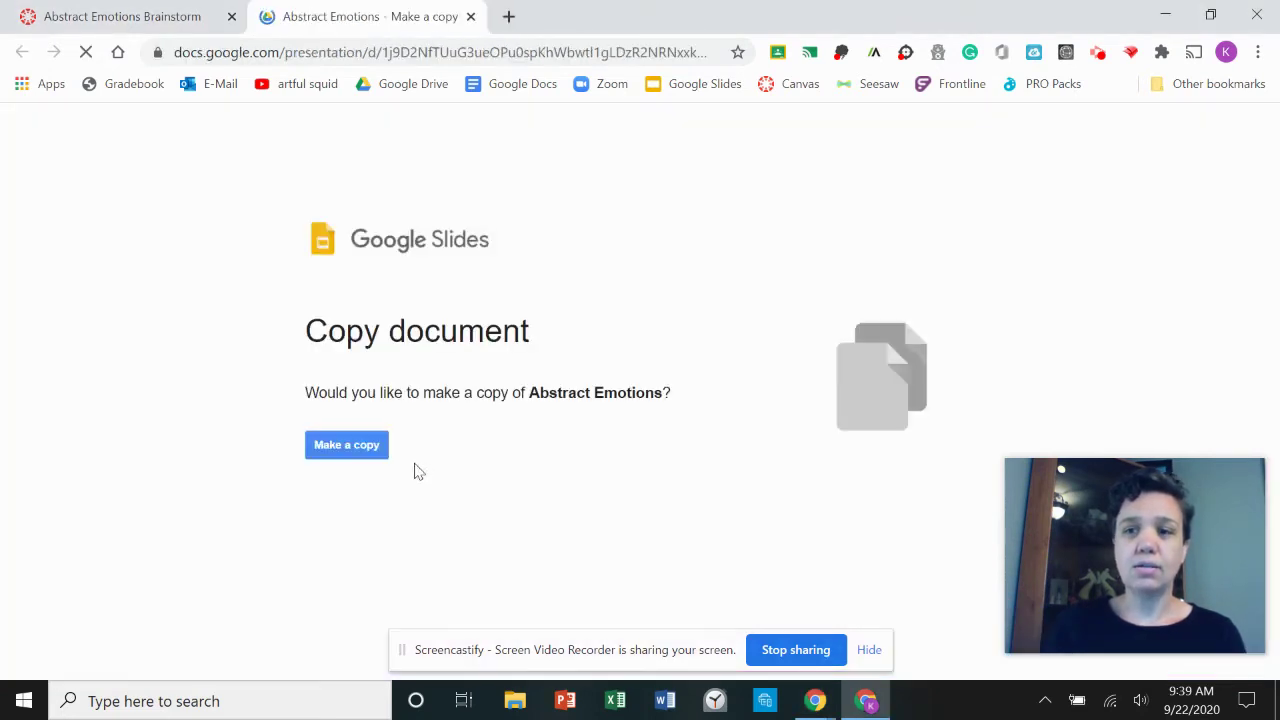
{"action": "left_click", "coordinate": [363, 450]}
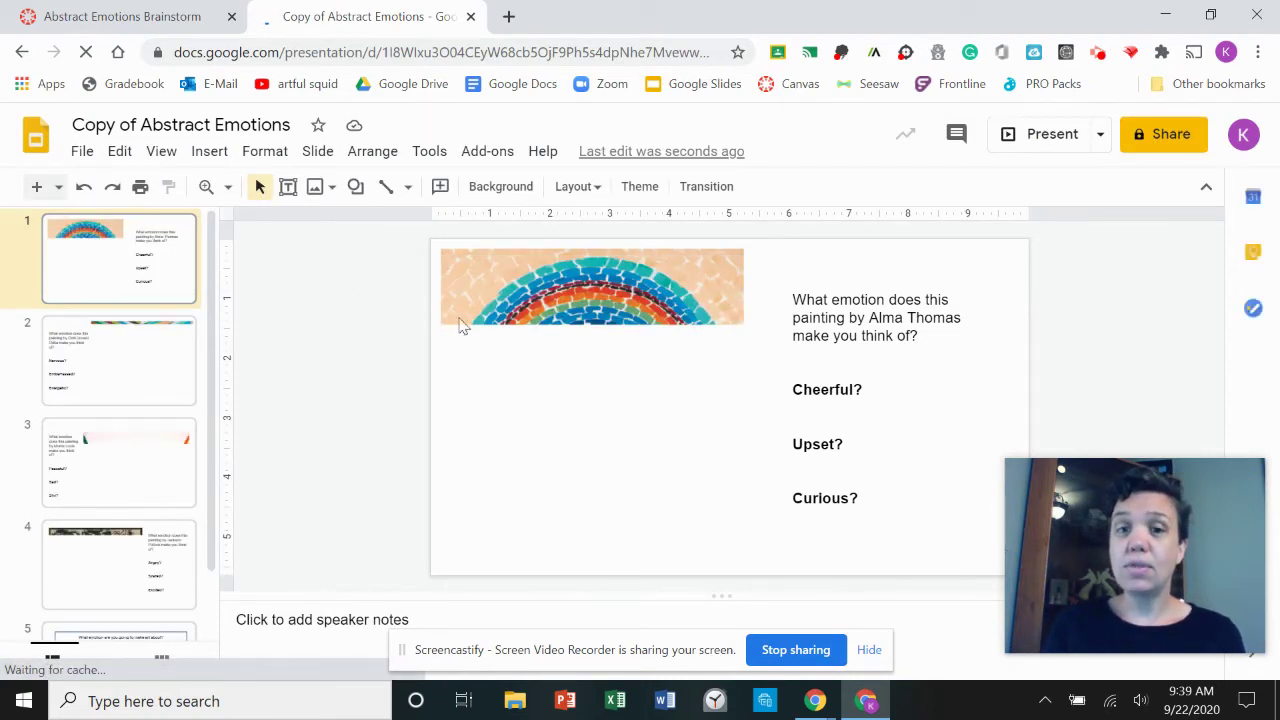
Draw a small heart shape just after "Curious?" on slide 1 to mark the chosen emotion.
{"action": "left_click", "coordinate": [360, 192]}
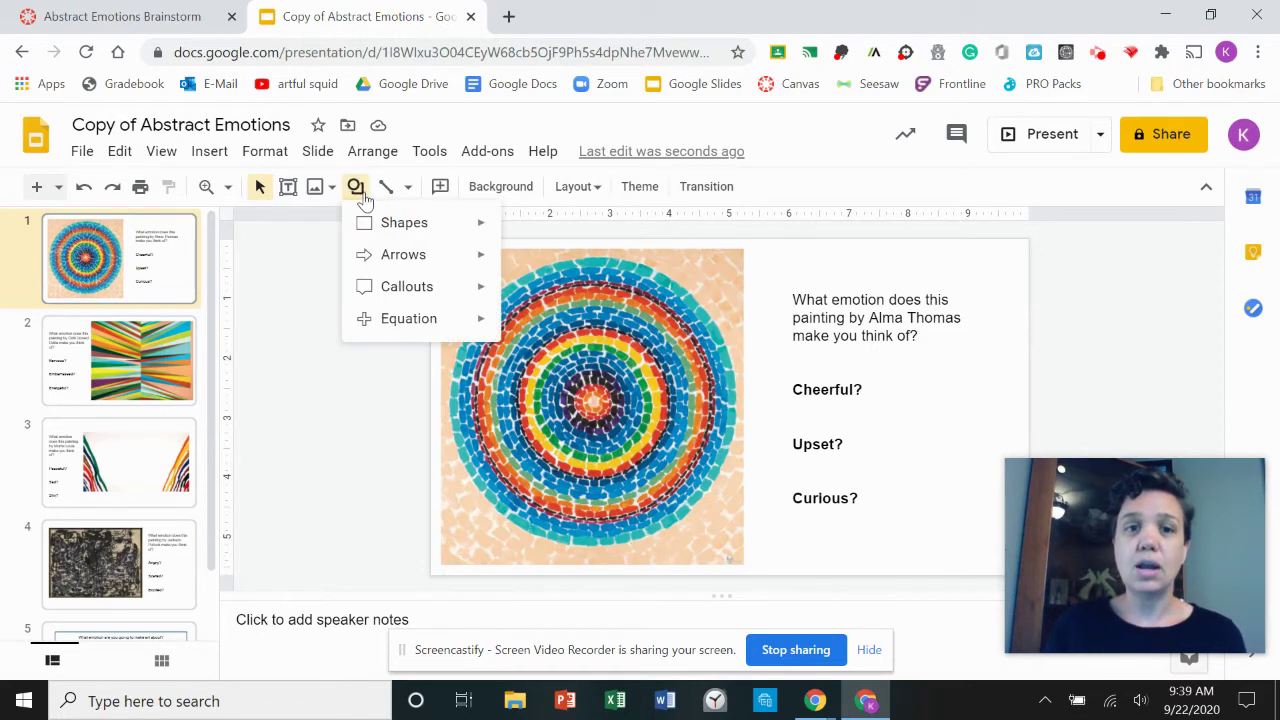
{"action": "mouse_move", "coordinate": [387, 231]}
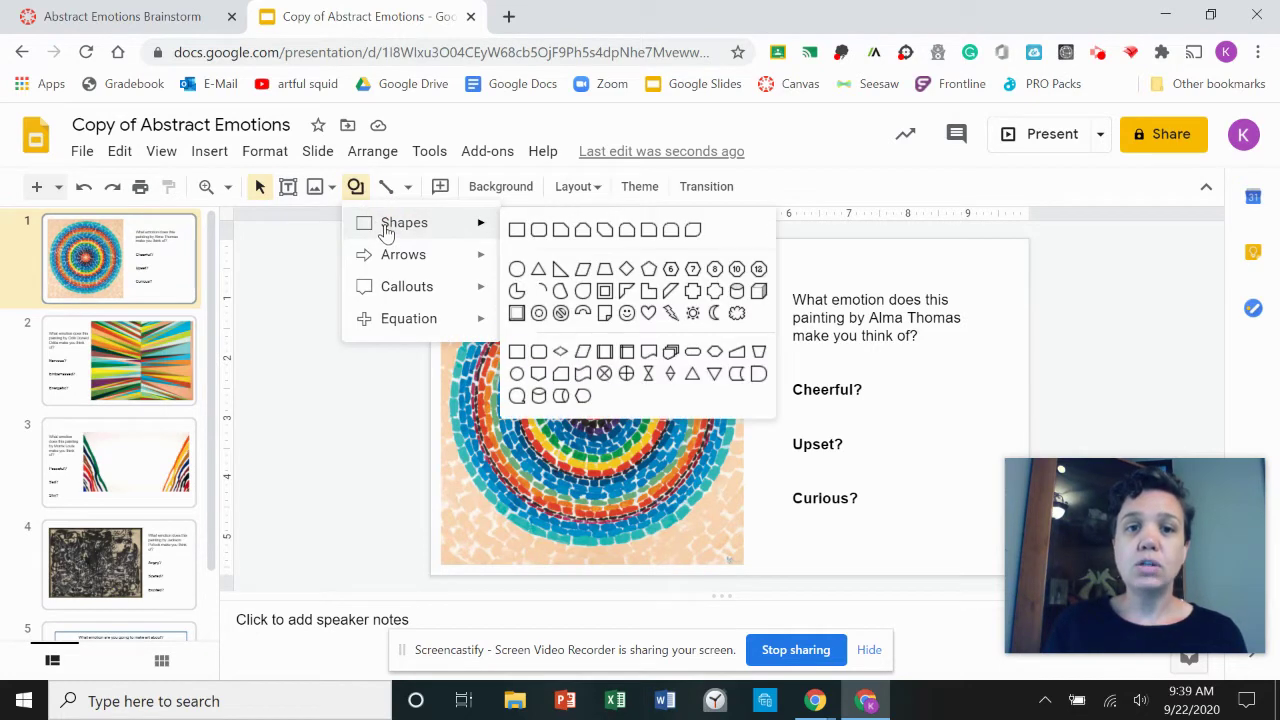
{"action": "left_click", "coordinate": [648, 318]}
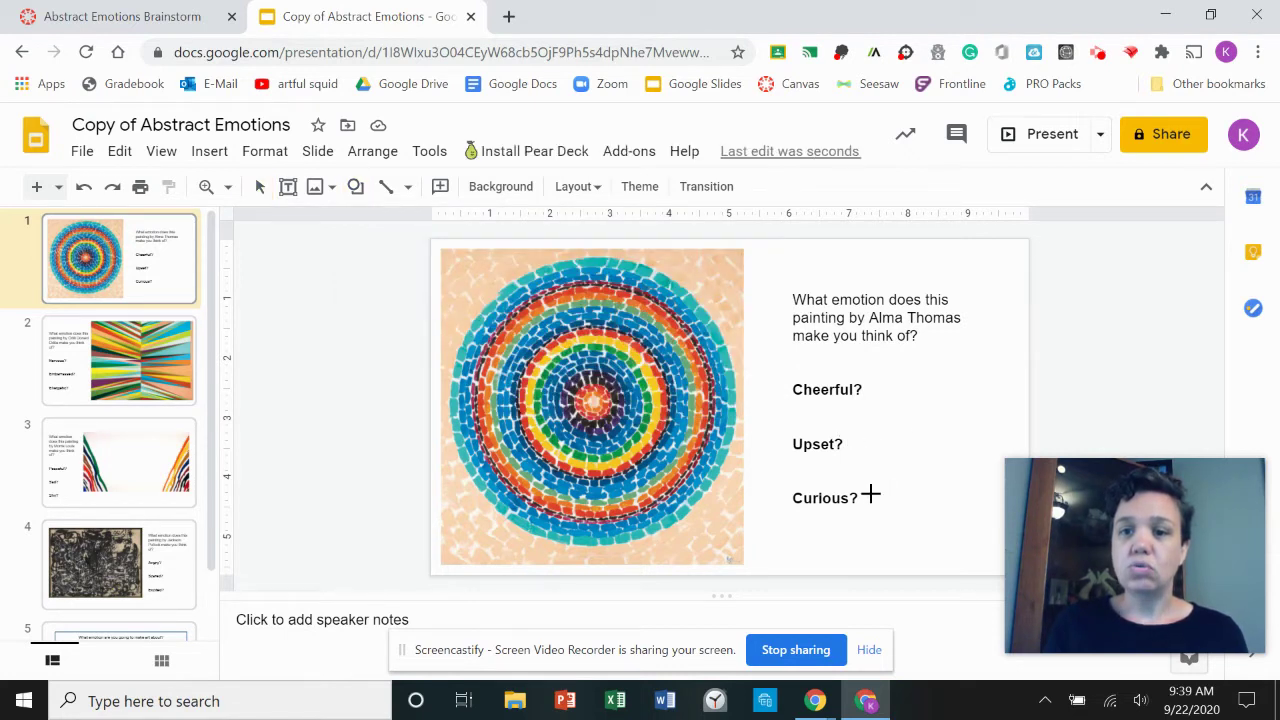
{"action": "left_click_drag", "start_coordinate": [870, 494], "coordinate": [901, 521]}
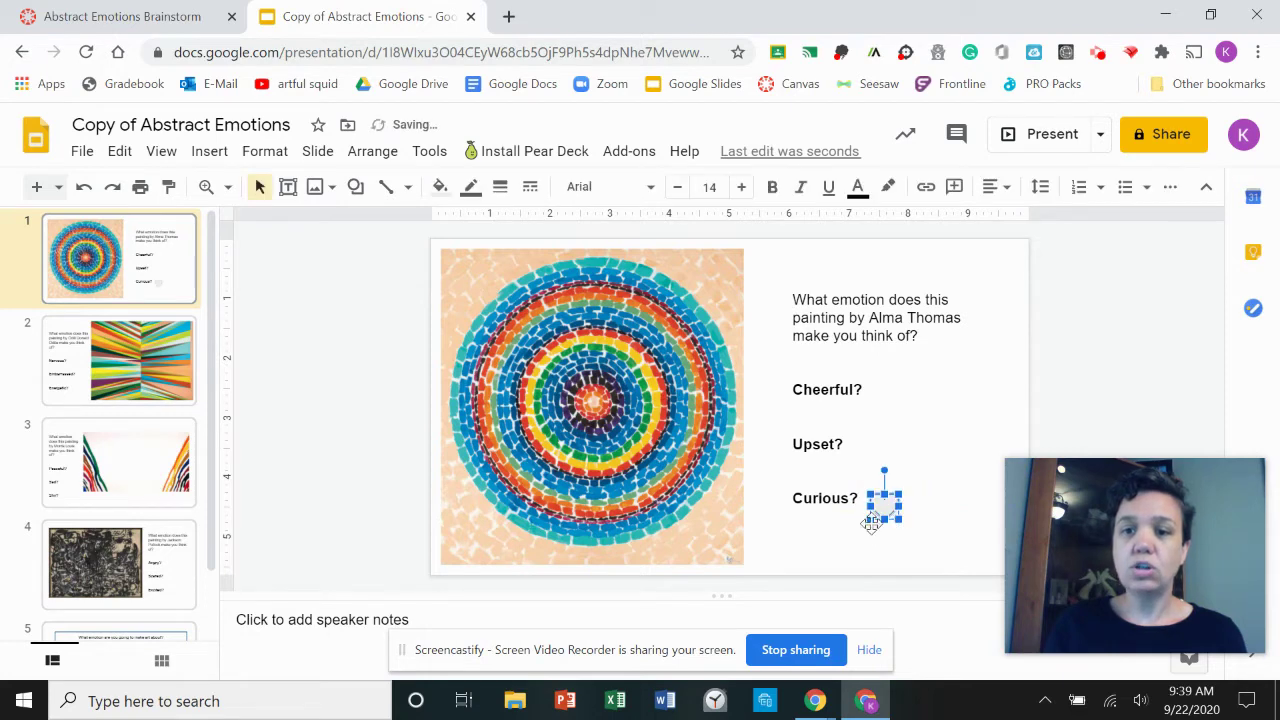
On slide 2, draw a small heart shape just after "Nervous?" to mark that emotion.
{"action": "left_click", "coordinate": [87, 352]}
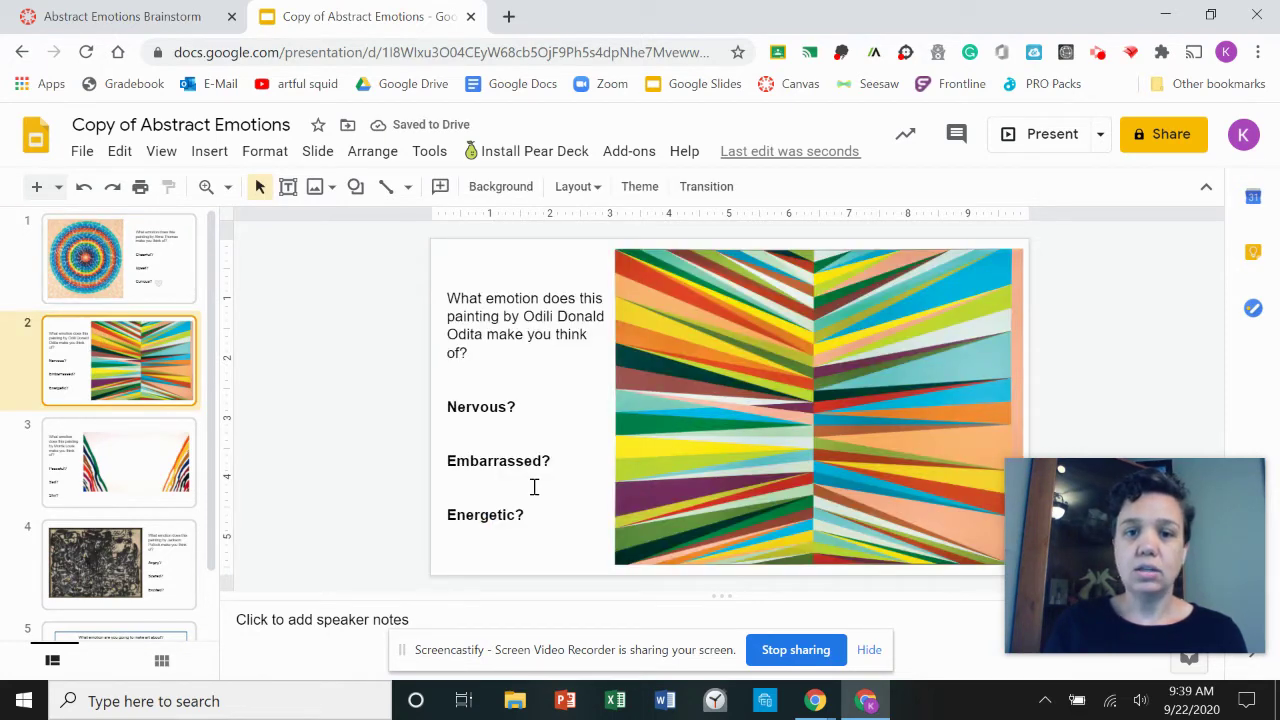
{"action": "left_click", "coordinate": [355, 186]}
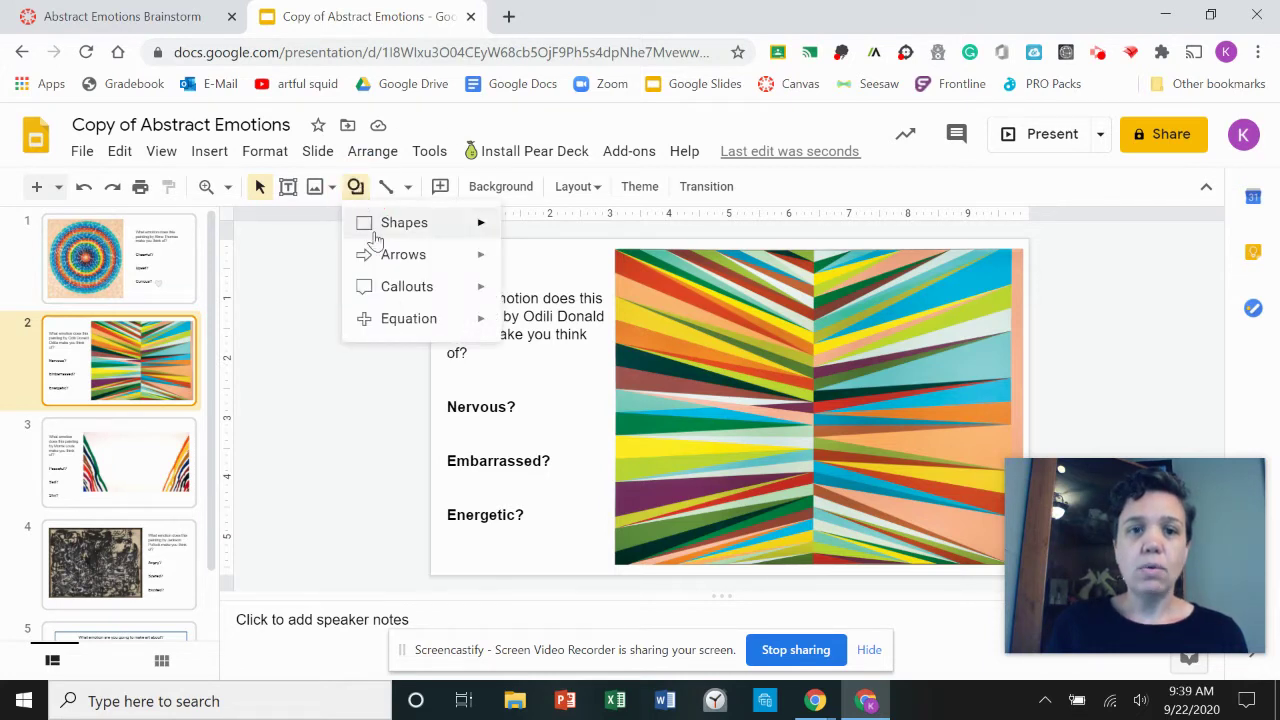
{"action": "mouse_move", "coordinate": [397, 237]}
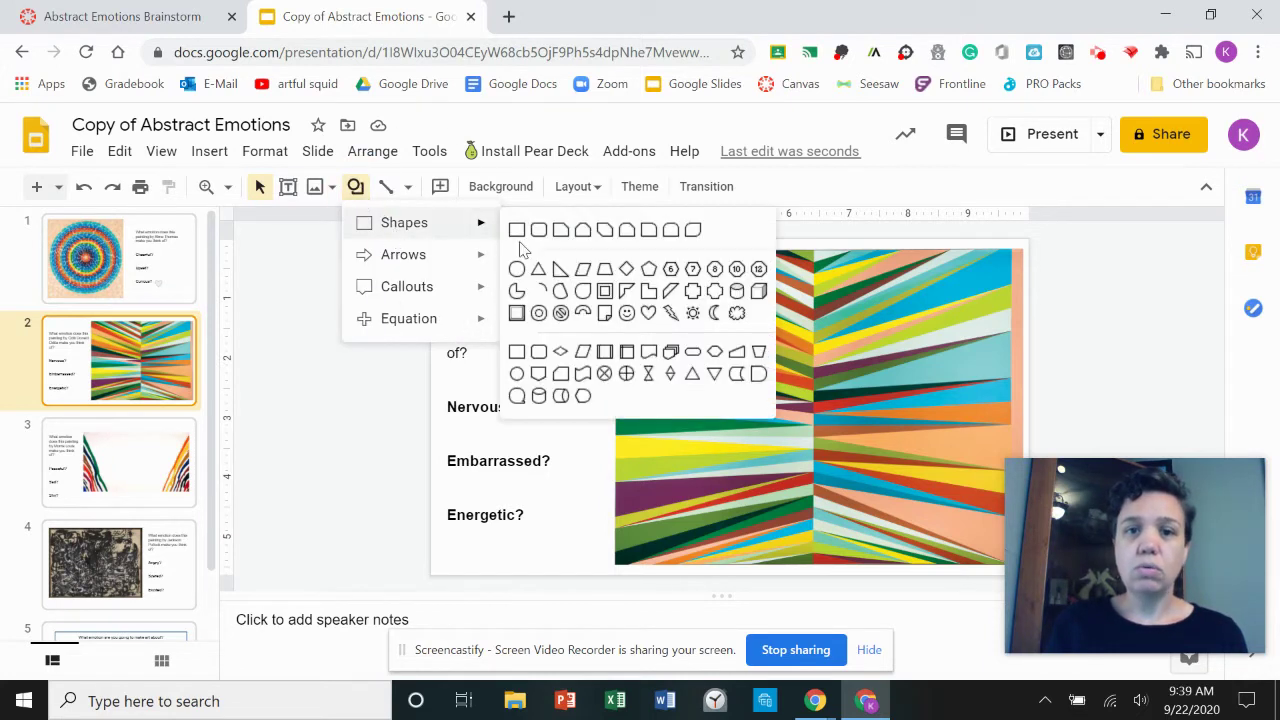
{"action": "left_click", "coordinate": [649, 314]}
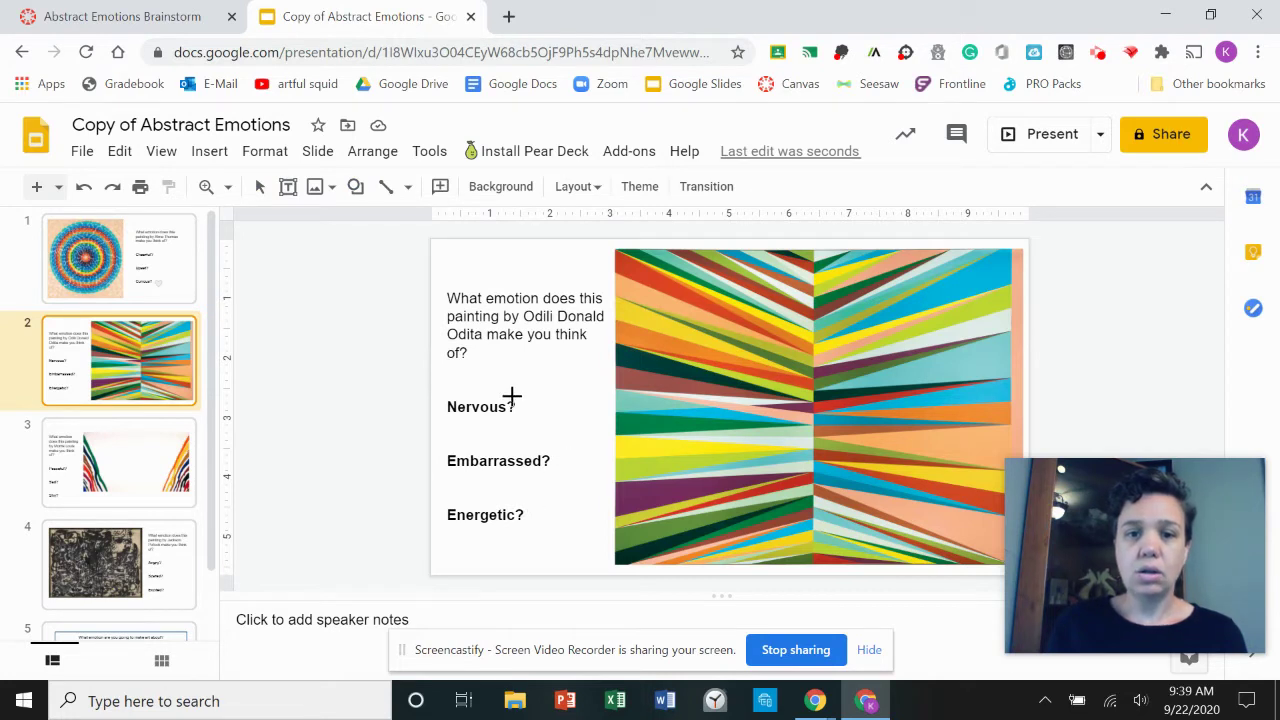
{"action": "left_click_drag", "start_coordinate": [518, 394], "coordinate": [540, 418]}
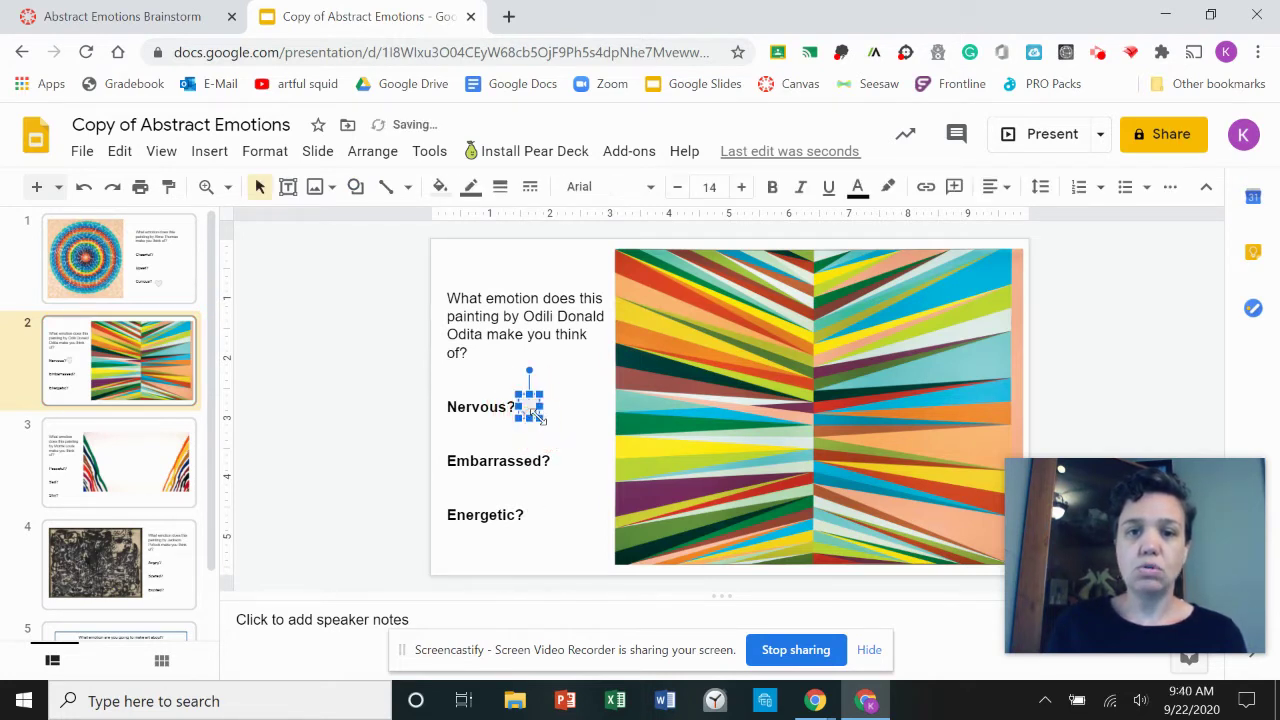
On slide 3, draw a small heart shape just after "Sad?" to mark that emotion.
{"action": "left_click", "coordinate": [113, 471]}
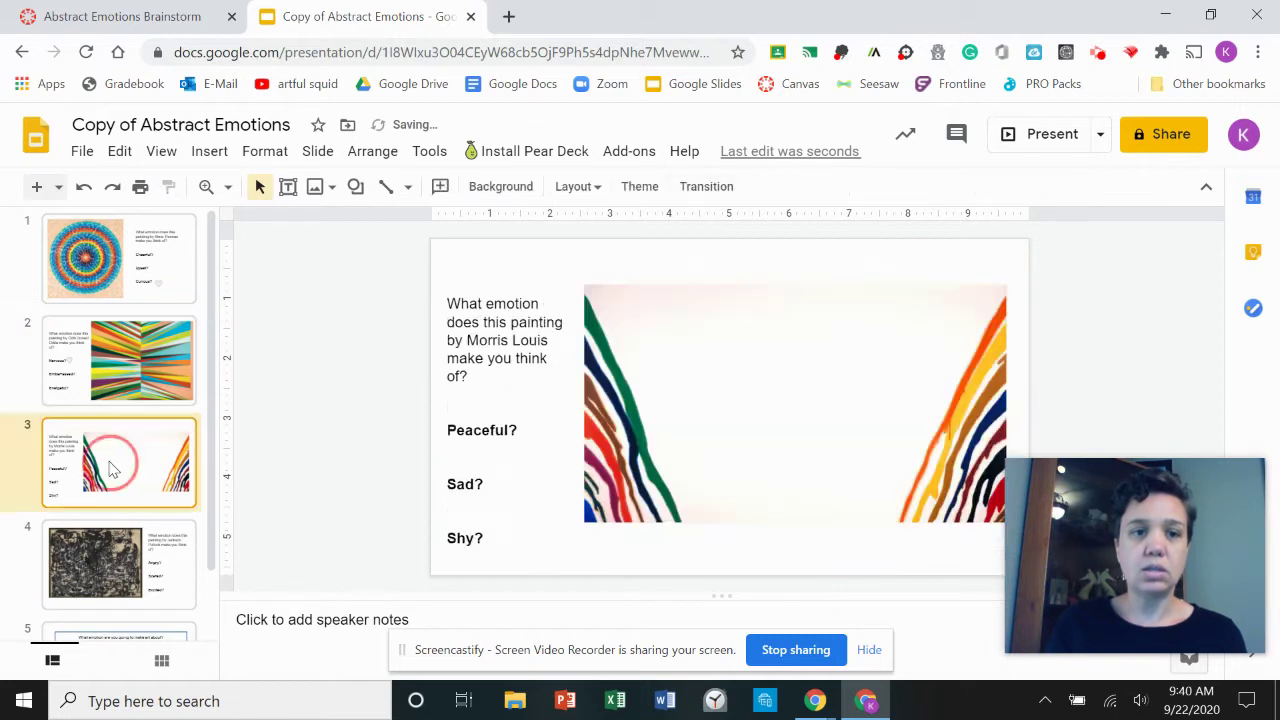
{"action": "left_click", "coordinate": [355, 187]}
{"action": "mouse_move", "coordinate": [441, 230]}
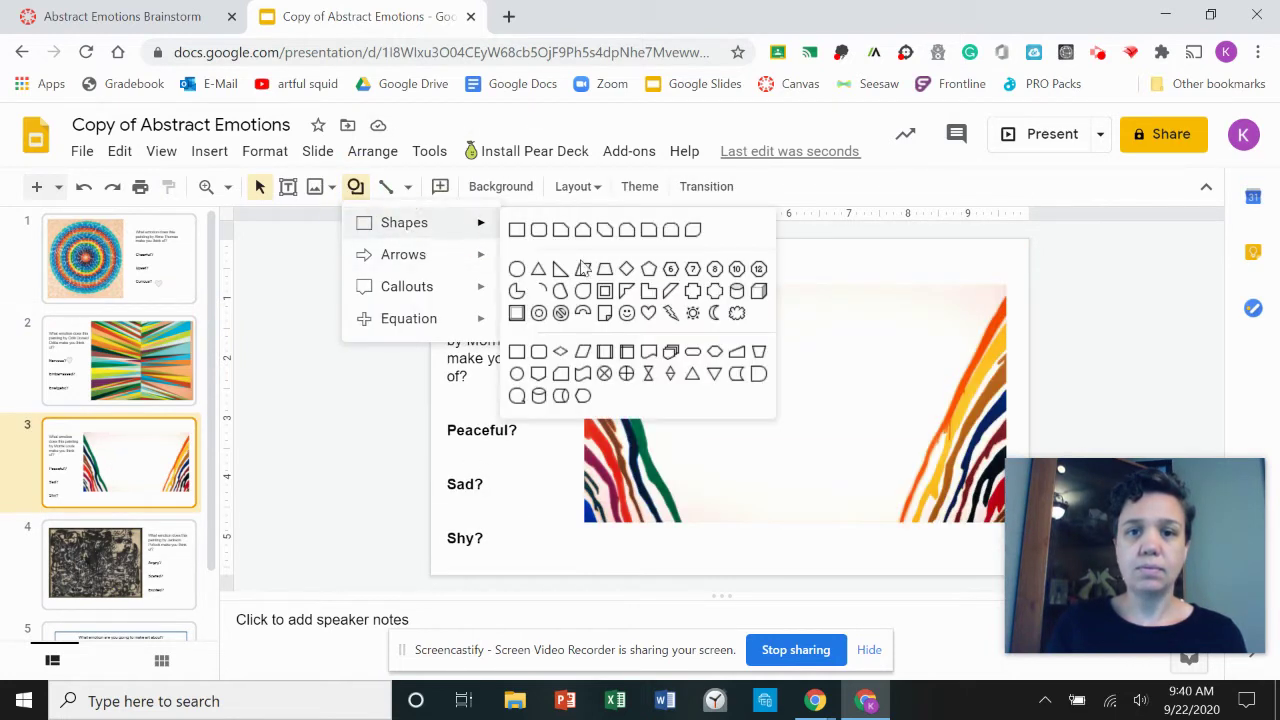
{"action": "left_click", "coordinate": [653, 316]}
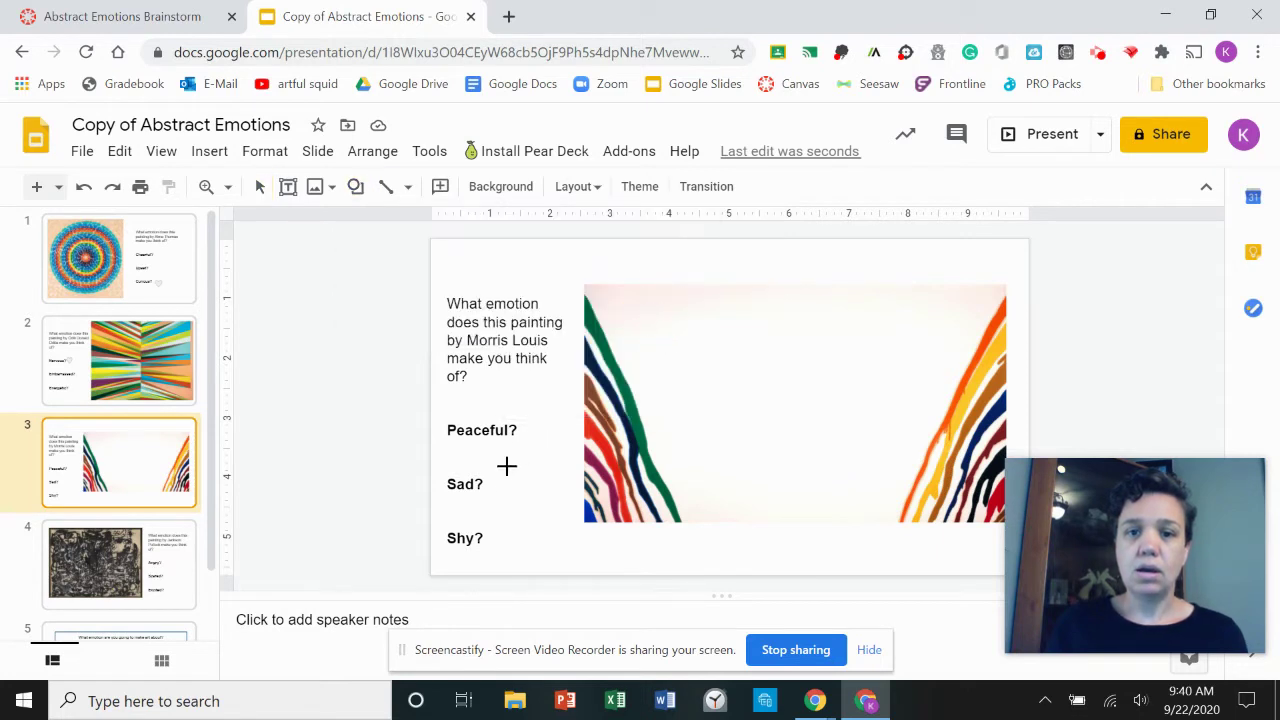
{"action": "left_click_drag", "start_coordinate": [488, 480], "coordinate": [512, 499]}
On slide 4, draw a small heart shape just after "Angry?" to mark that emotion.
{"action": "left_click", "coordinate": [172, 543]}
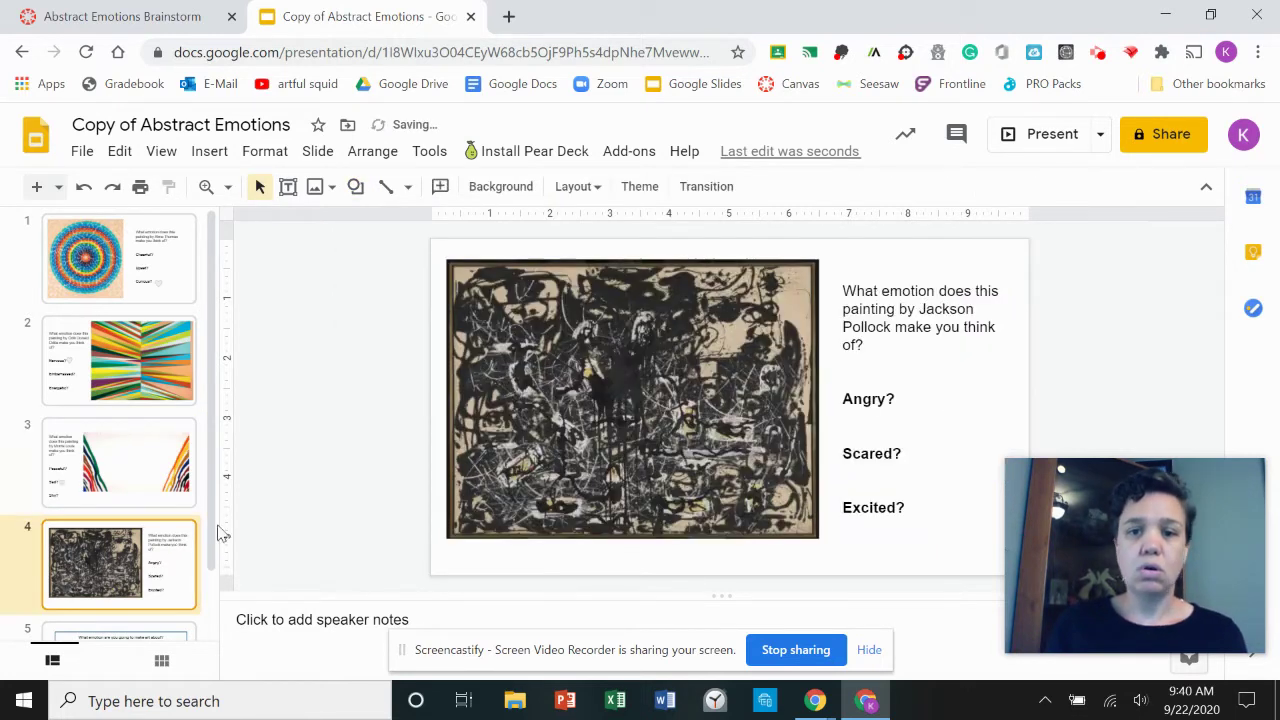
{"action": "left_click", "coordinate": [357, 189]}
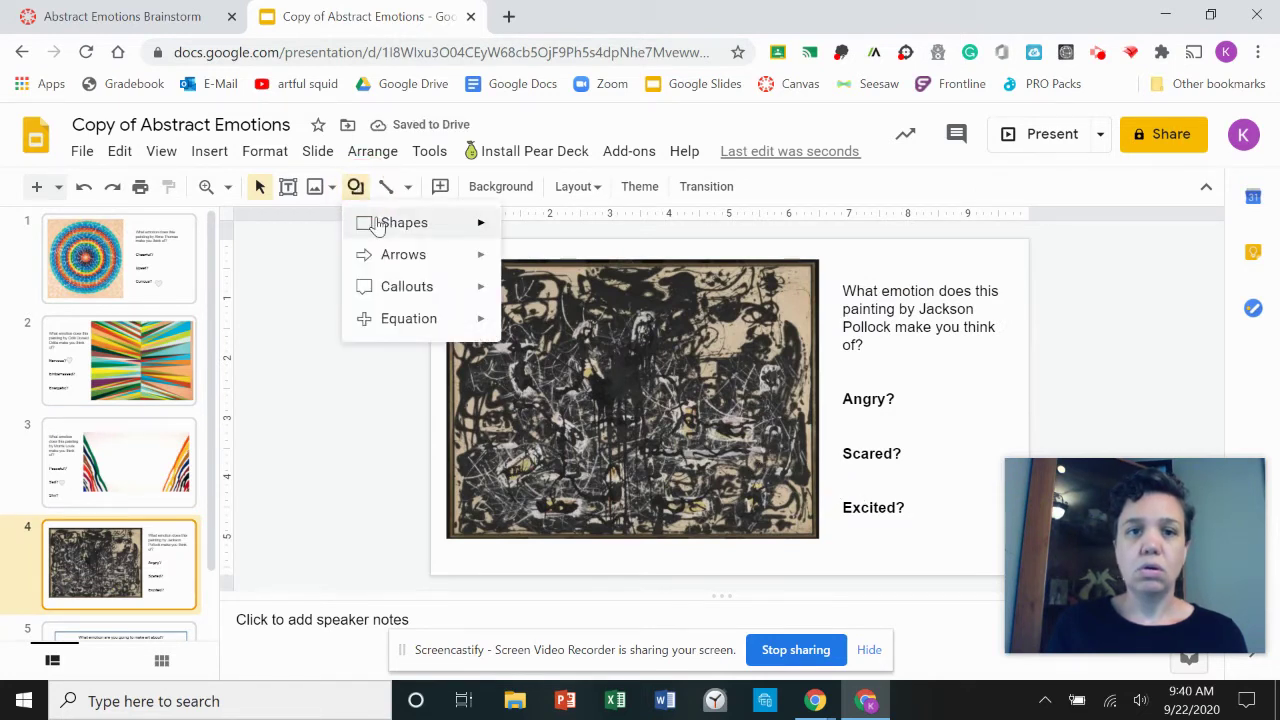
{"action": "mouse_move", "coordinate": [366, 220]}
{"action": "left_click", "coordinate": [650, 314]}
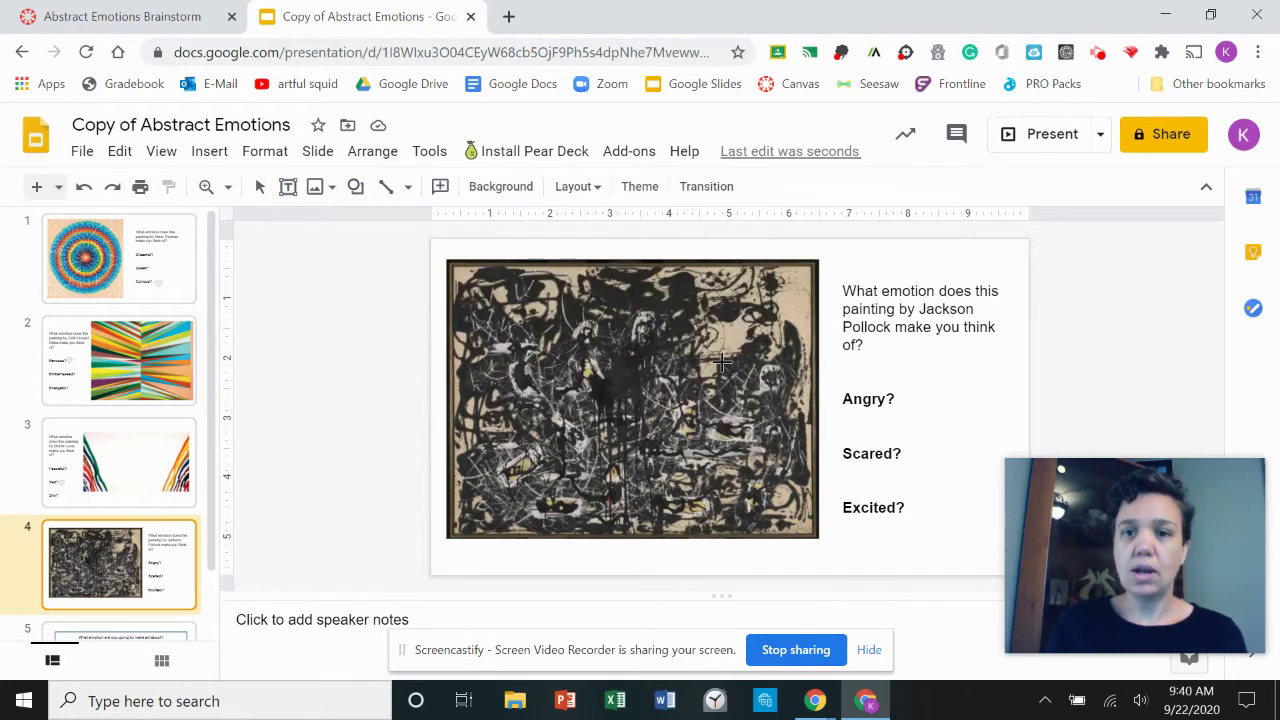
{"action": "left_click_drag", "start_coordinate": [899, 383], "coordinate": [927, 409]}
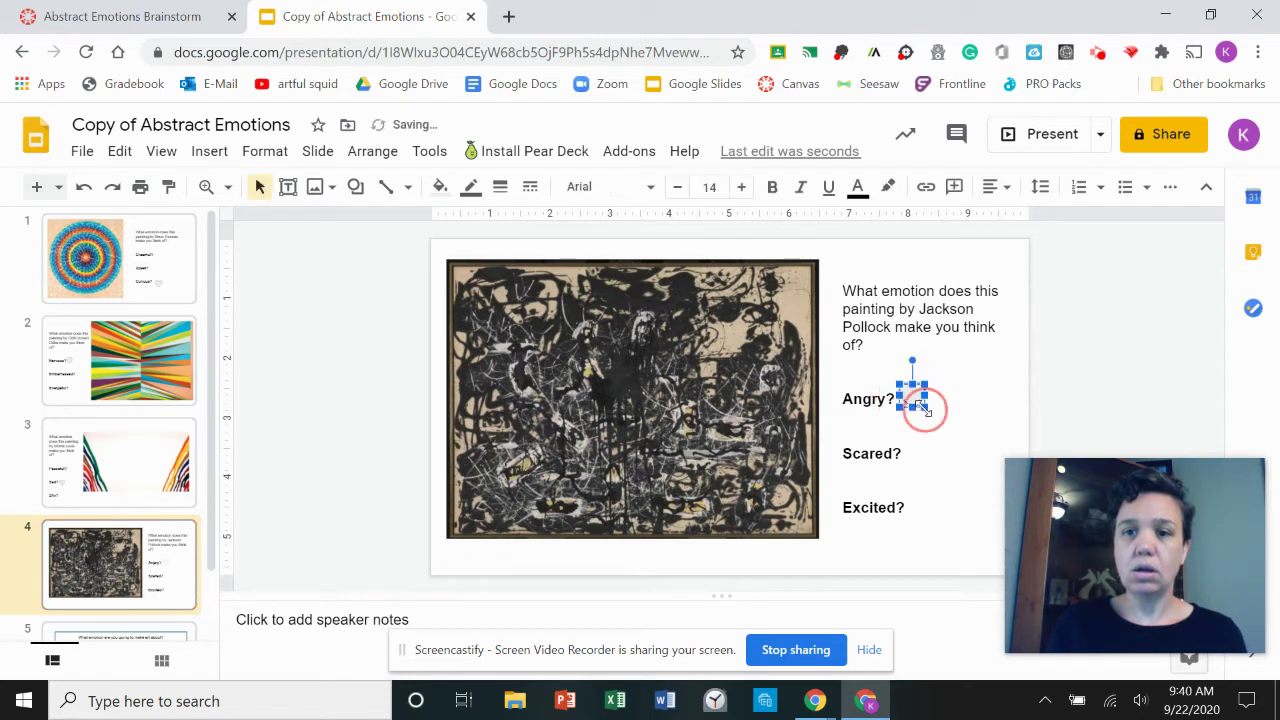
On slide 5, place a text box reading "Sad" inside the frame asking which emotion the art will be about.
{"action": "scroll", "coordinate": [150, 575], "scroll_direction": "down", "scroll_amount": 2}
{"action": "left_click", "coordinate": [140, 587]}
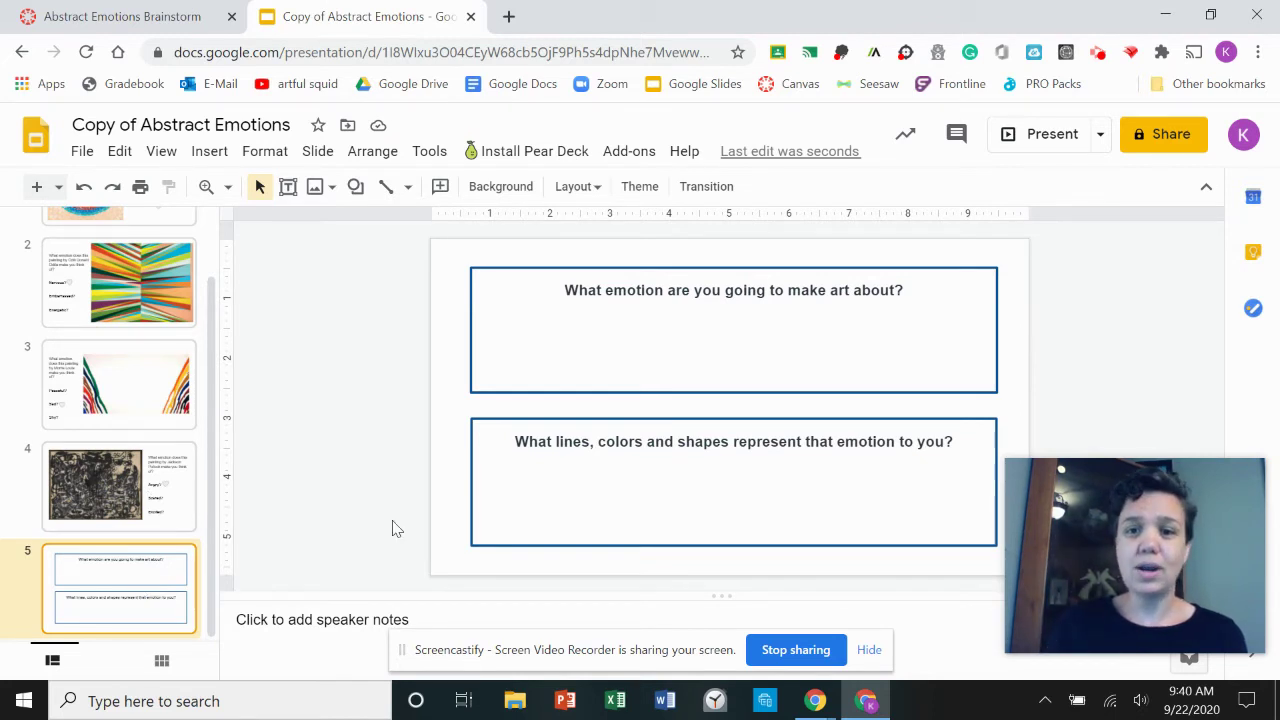
{"action": "left_click", "coordinate": [288, 190]}
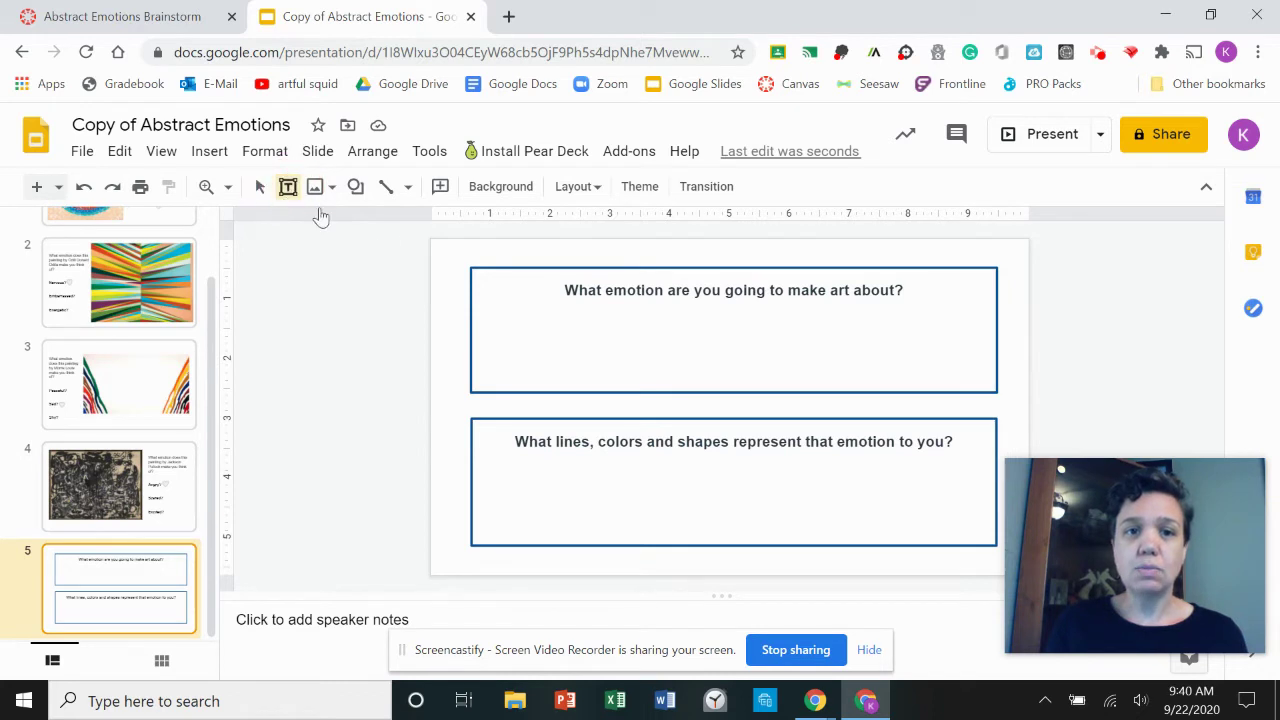
{"action": "left_click", "coordinate": [723, 343]}
{"action": "left_click_drag", "start_coordinate": [857, 341], "coordinate": [634, 320]}
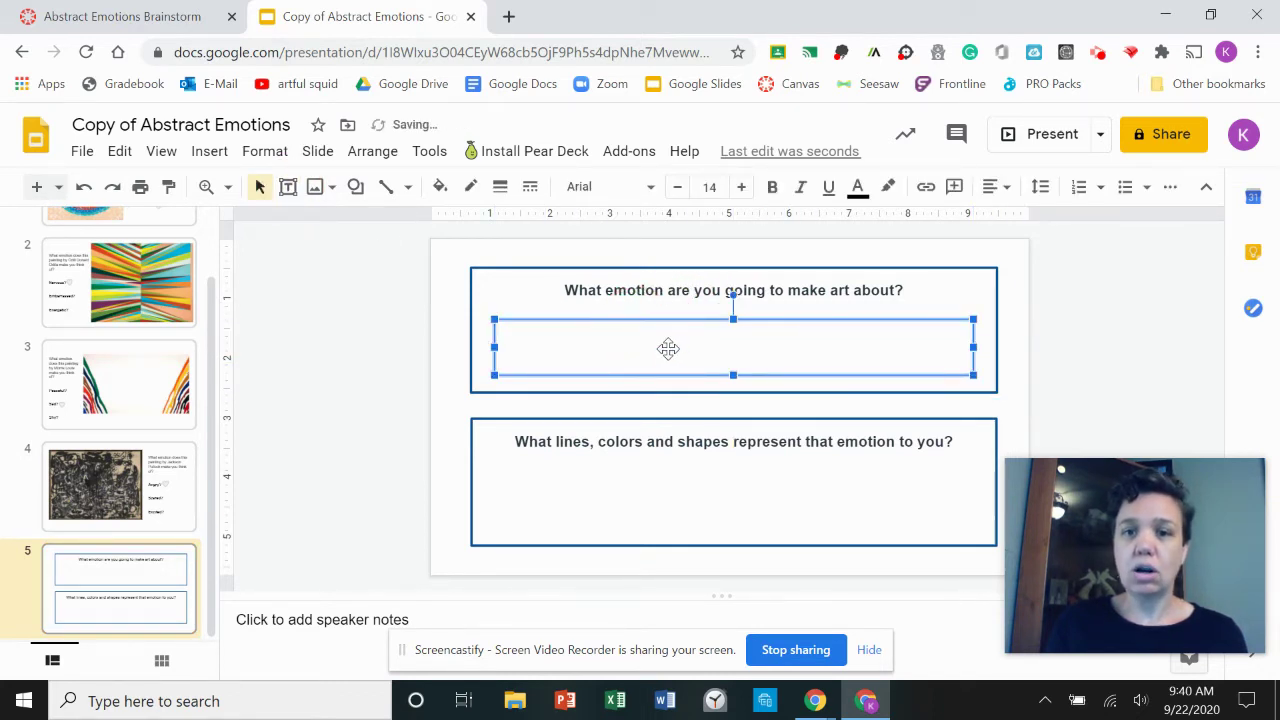
{"action": "left_click", "coordinate": [668, 348]}
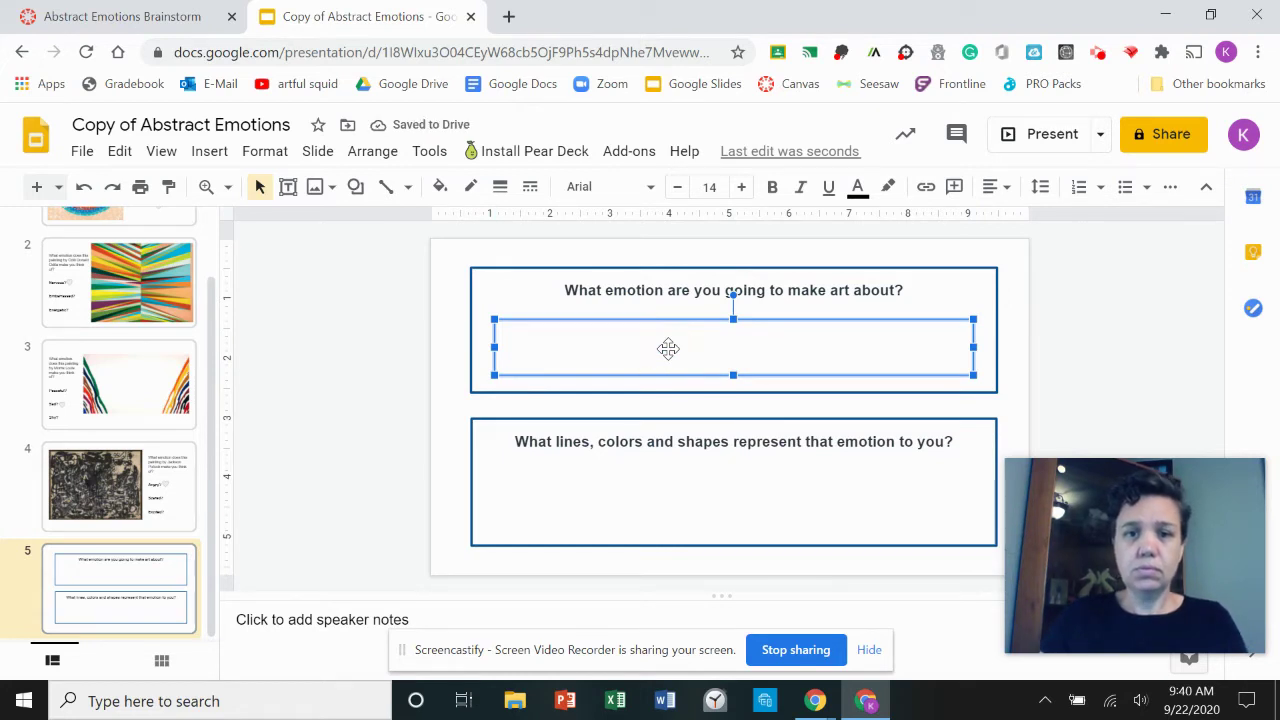
{"action": "type", "text": "Sad"}
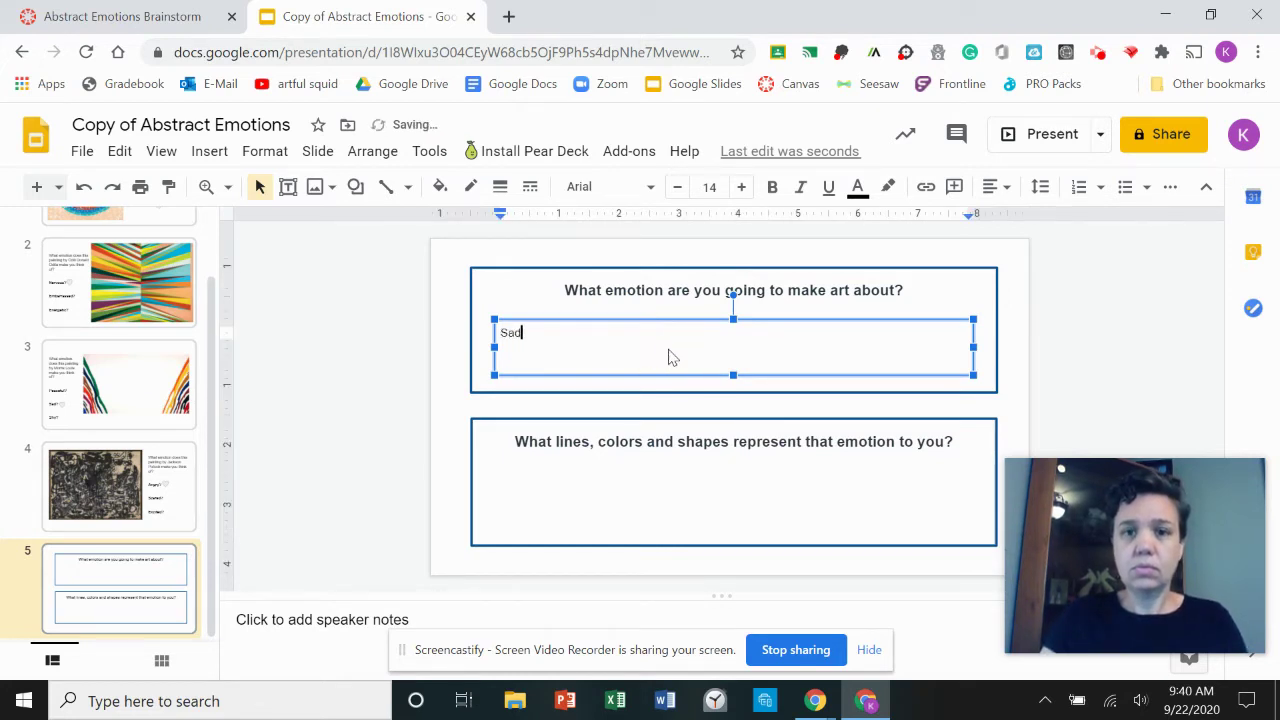
Add a text box reading "Blue, curvy lines, circles" under the lines, colors and shapes question and position it within the frame.
{"action": "left_click", "coordinate": [289, 190]}
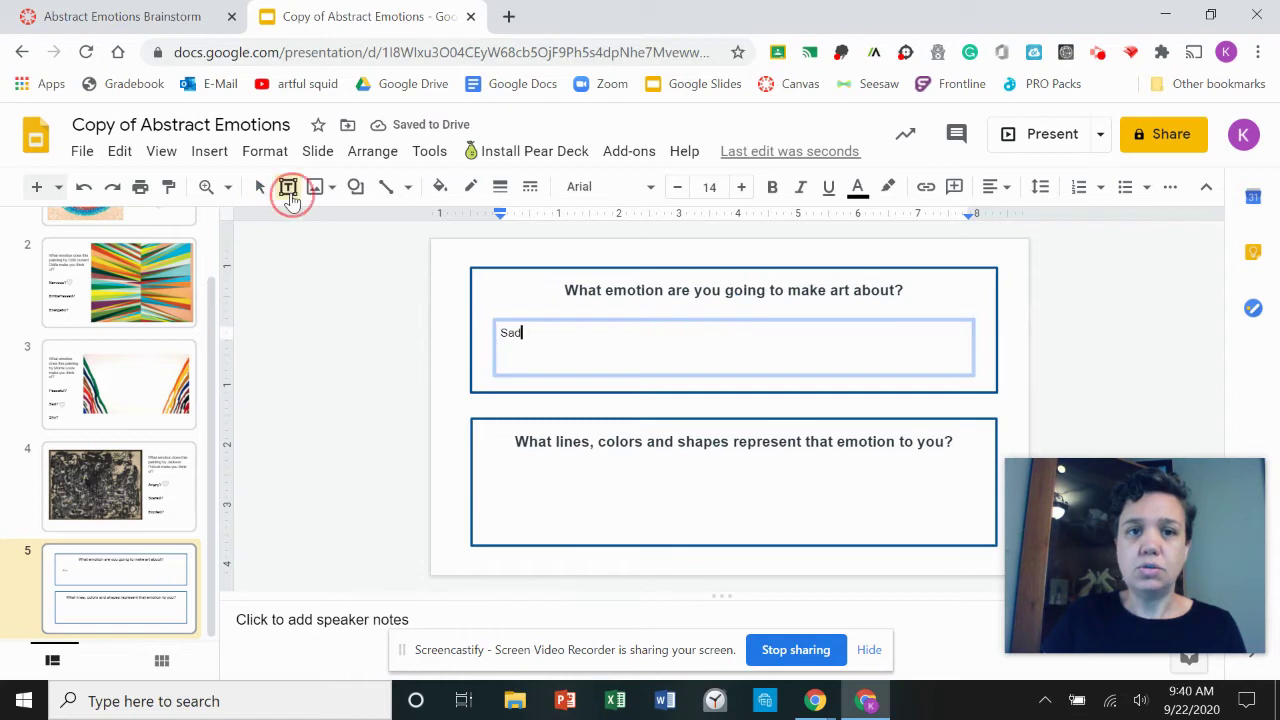
{"action": "left_click", "coordinate": [556, 473]}
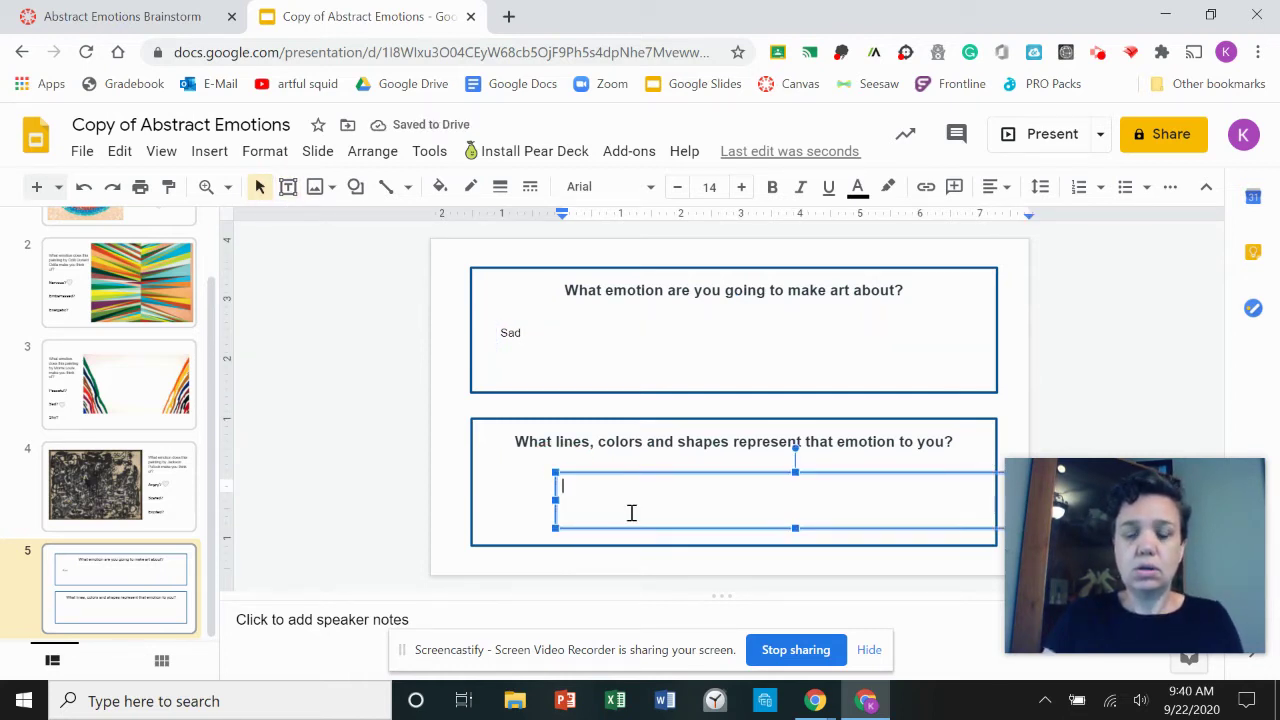
{"action": "type", "text": "Blue, curvy lines, circles"}
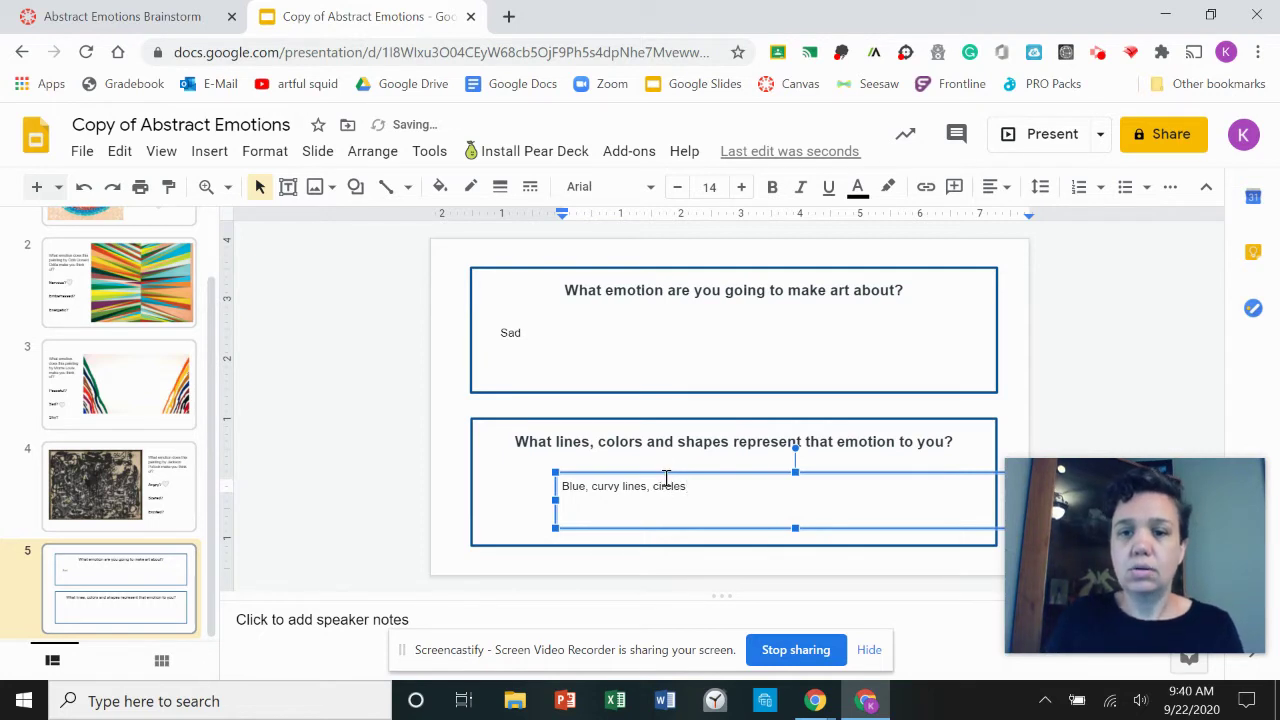
{"action": "left_click_drag", "start_coordinate": [667, 472], "coordinate": [596, 472]}
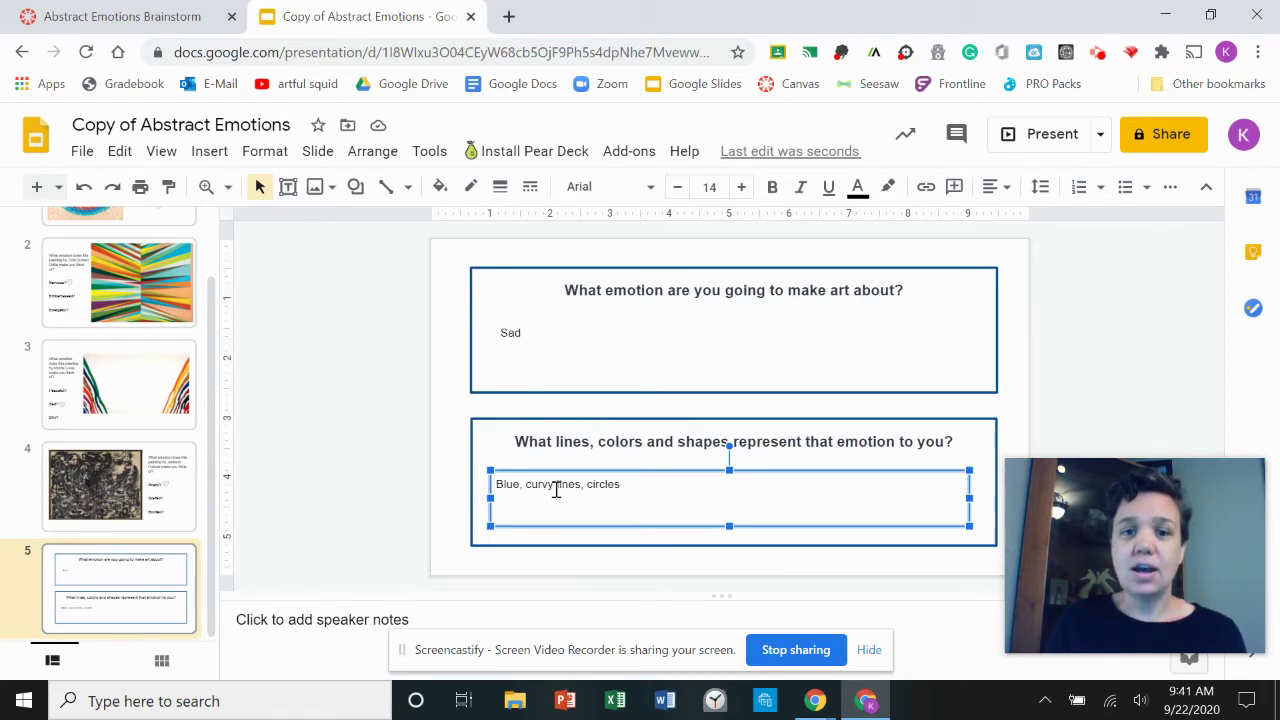
Share the presentation with anyone with the link, copy the sharing link and close the sharing settings.
{"action": "left_click", "coordinate": [1167, 145]}
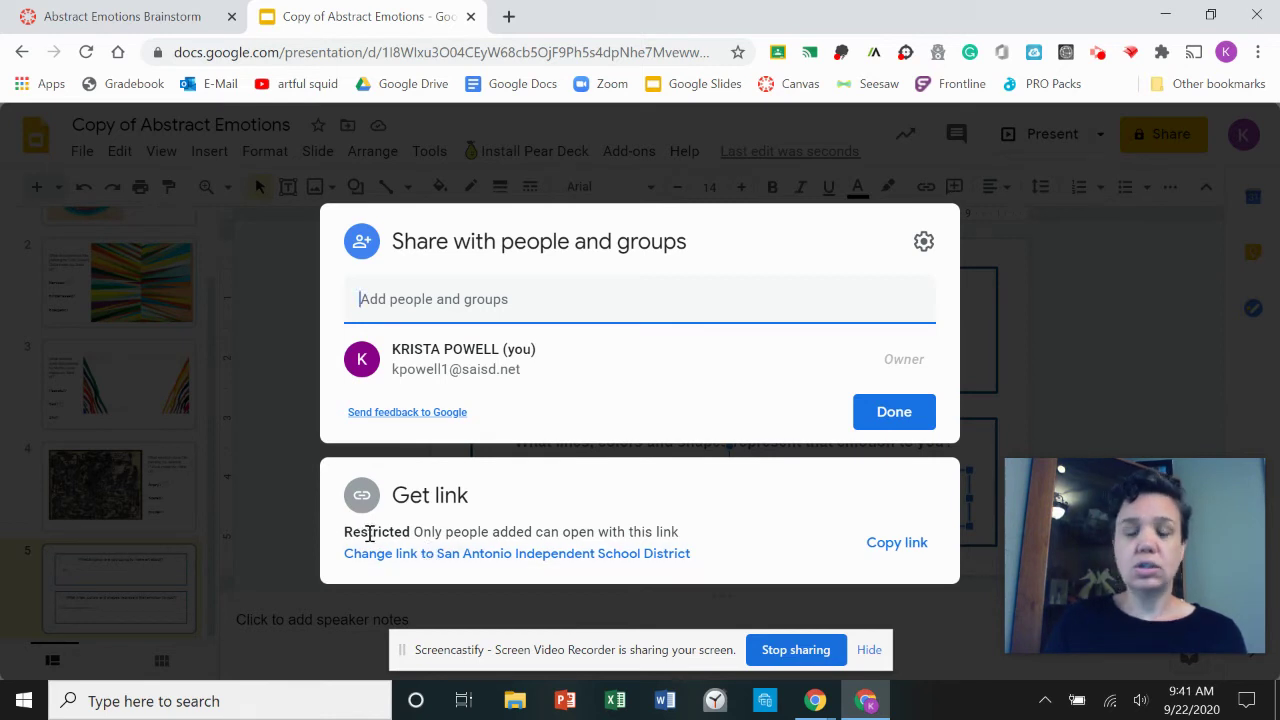
{"action": "left_click", "coordinate": [383, 556]}
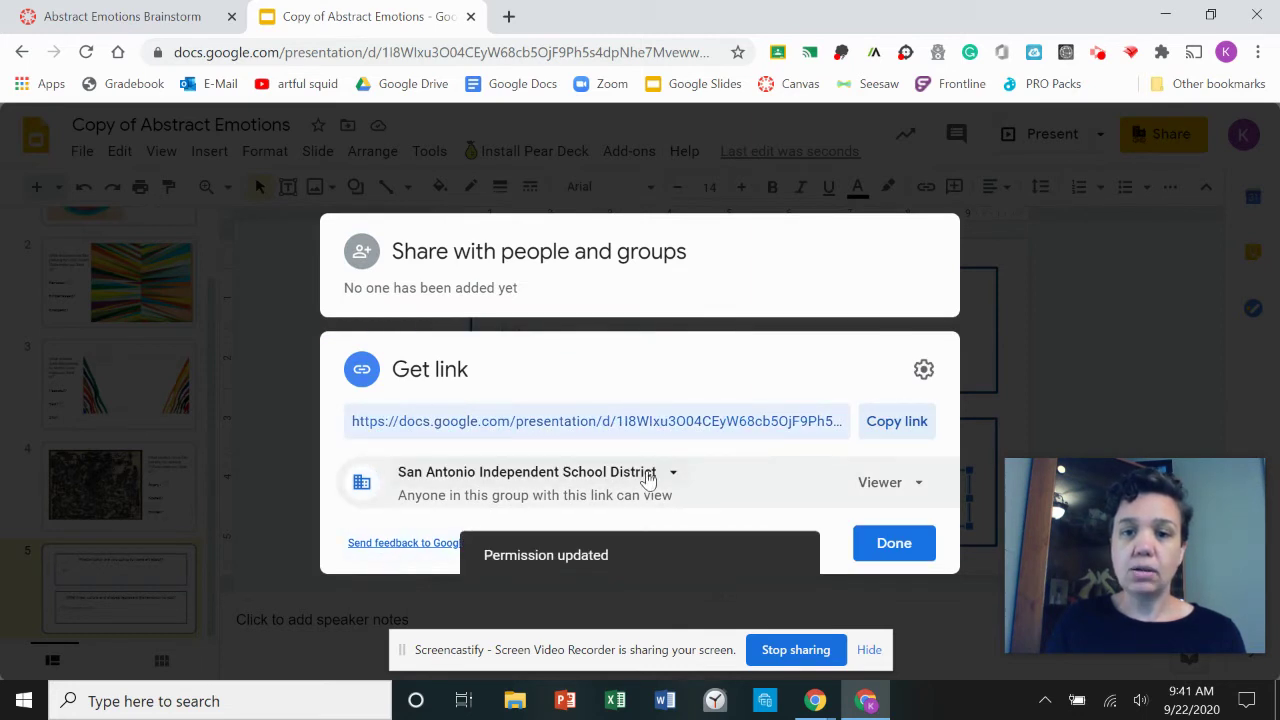
{"action": "left_click", "coordinate": [672, 475]}
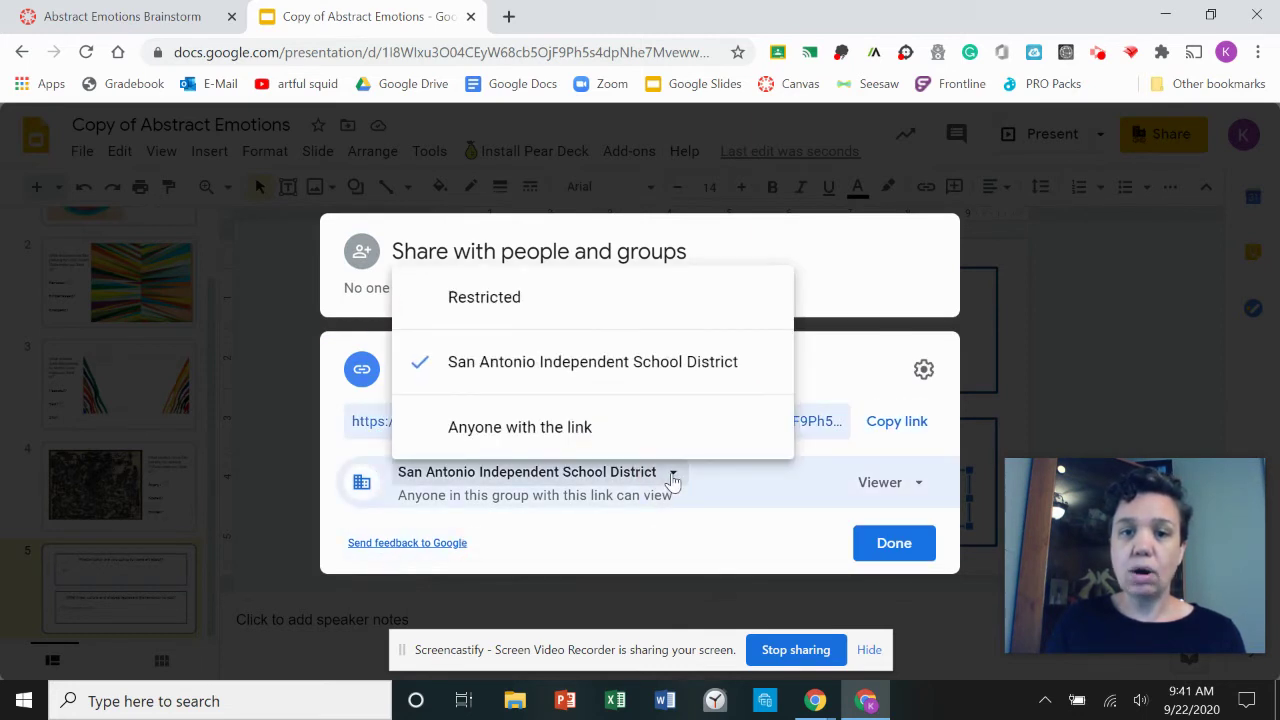
{"action": "left_click", "coordinate": [491, 430]}
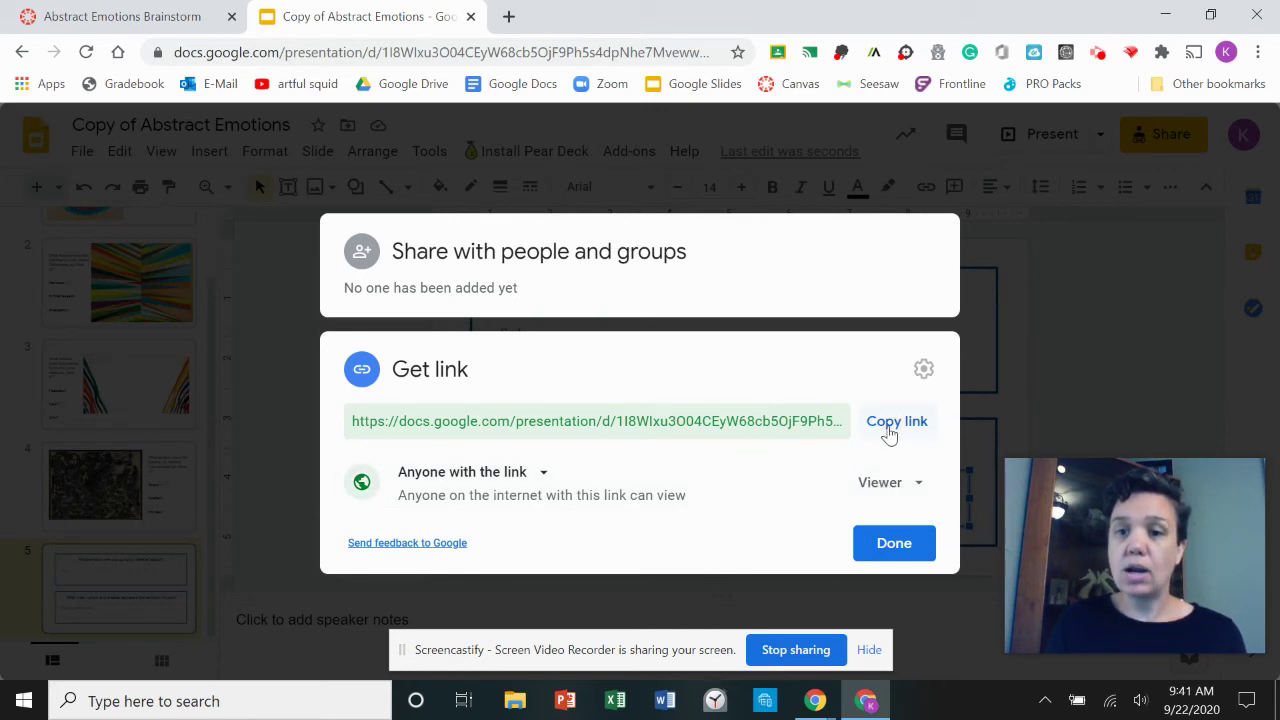
{"action": "left_click", "coordinate": [889, 430]}
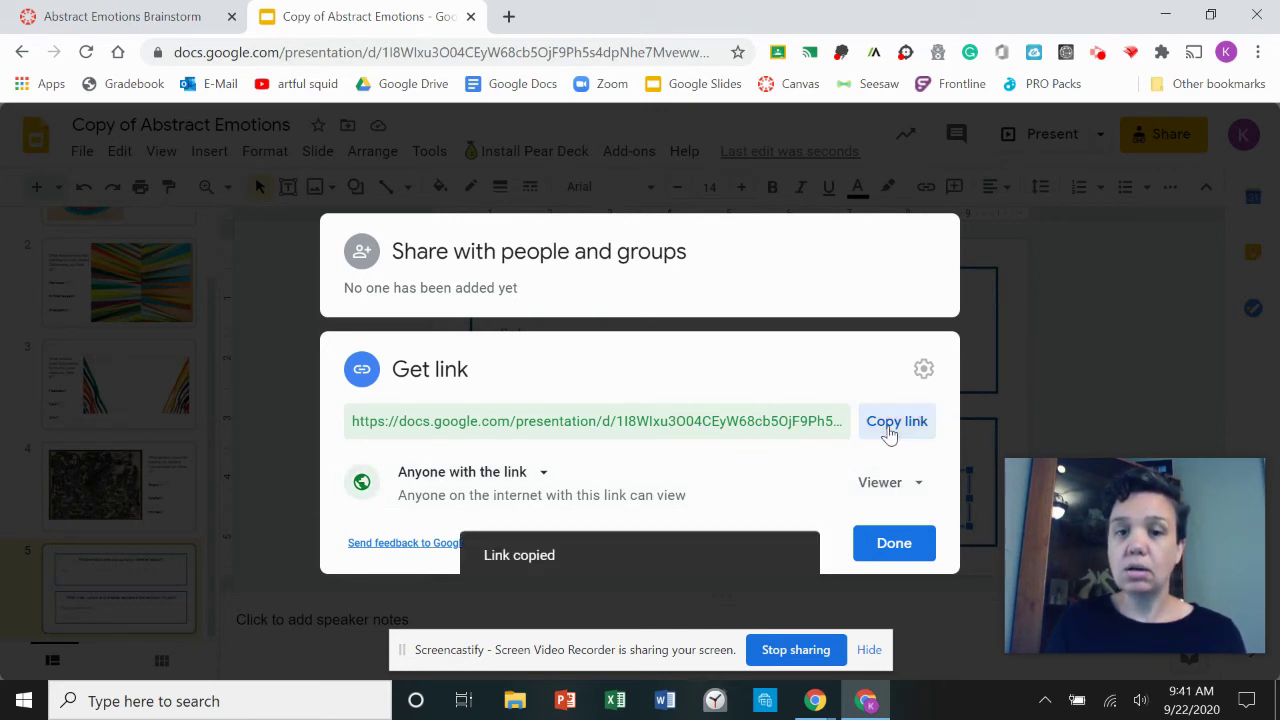
{"action": "left_click", "coordinate": [896, 545]}
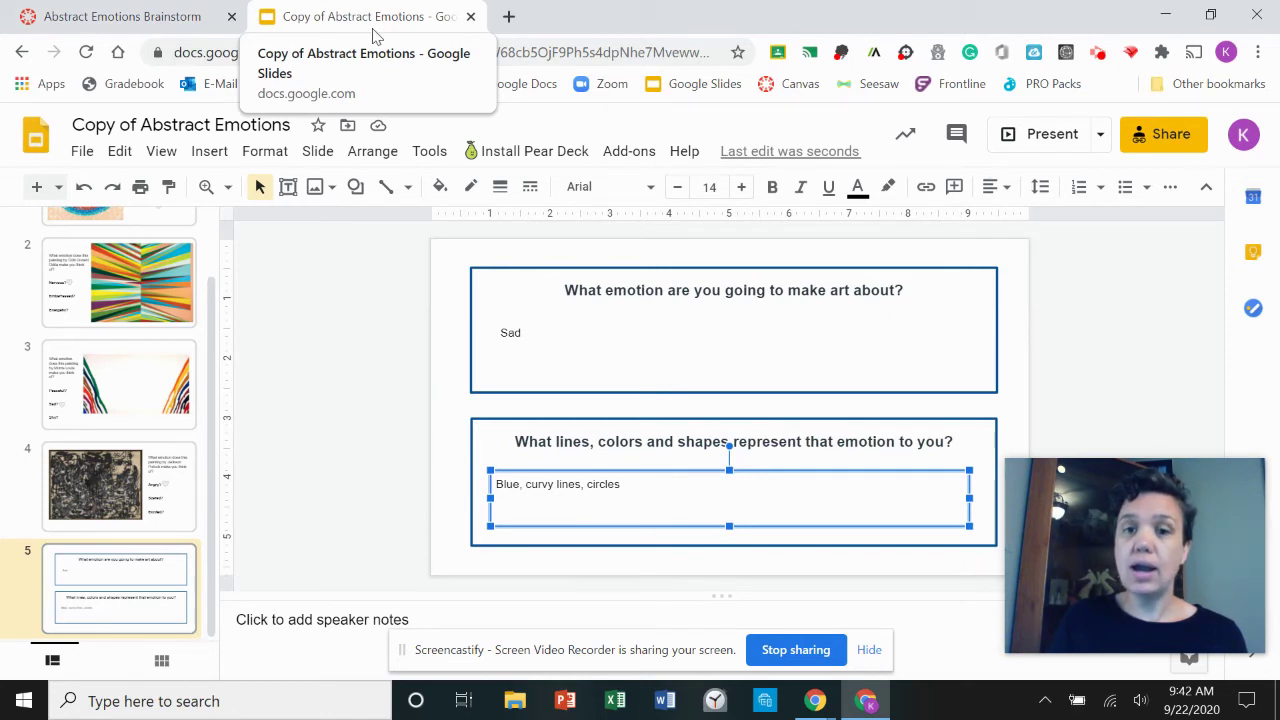
Switch to the Abstract Emotions Brainstorm assignment in Canvas and submit the copied presentation sharing link as its website URL.
{"action": "left_click", "coordinate": [122, 17]}
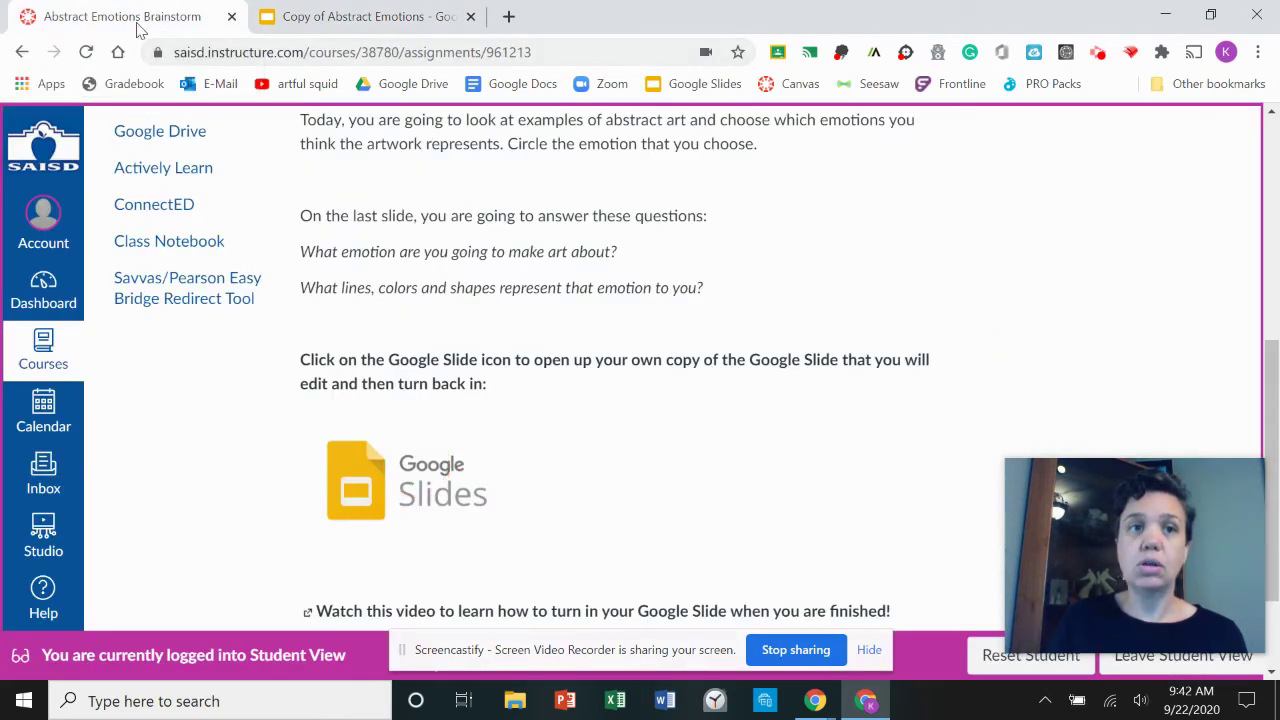
{"action": "scroll", "coordinate": [686, 320], "scroll_direction": "up", "scroll_amount": 3}
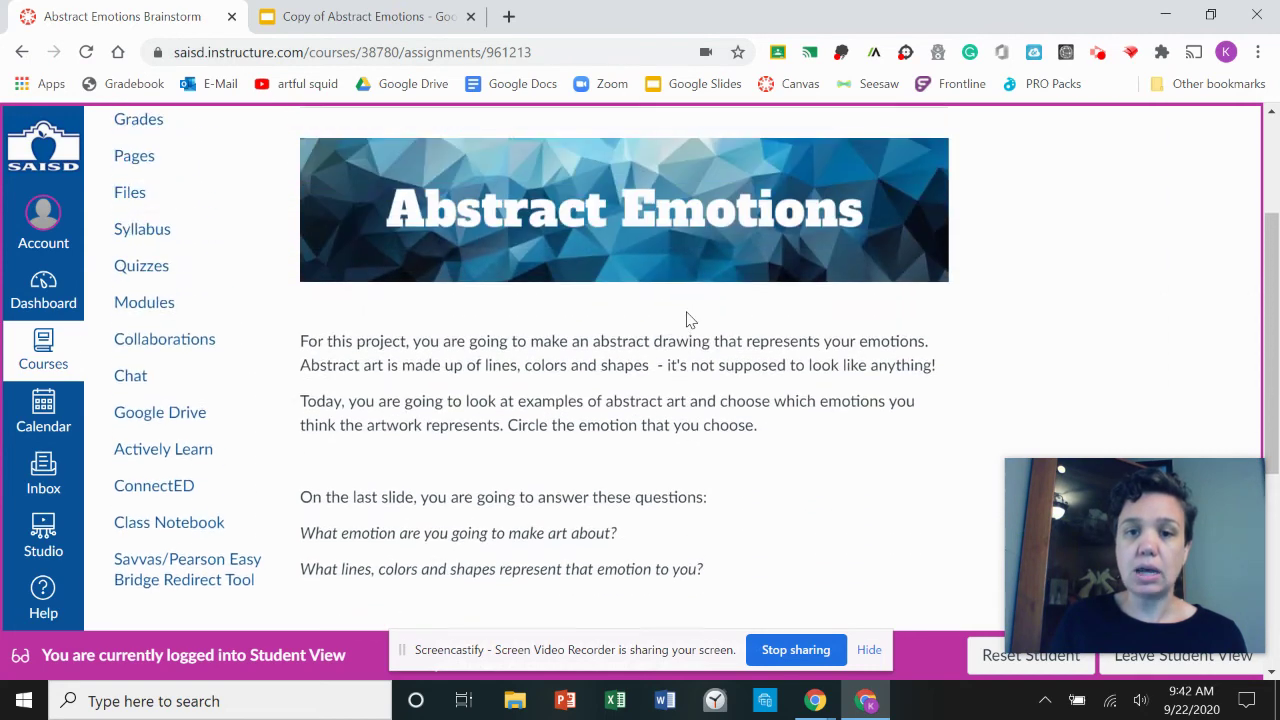
{"action": "scroll", "coordinate": [686, 320], "scroll_direction": "up", "scroll_amount": 2}
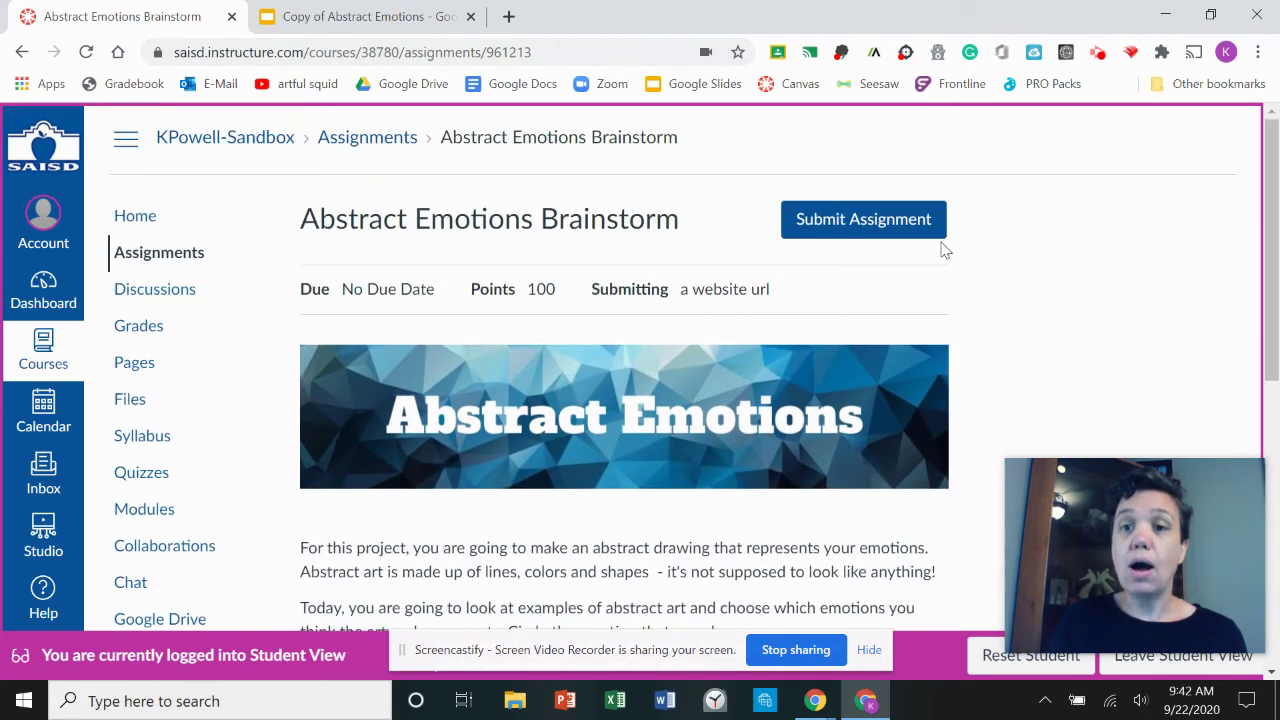
{"action": "left_click", "coordinate": [864, 220]}
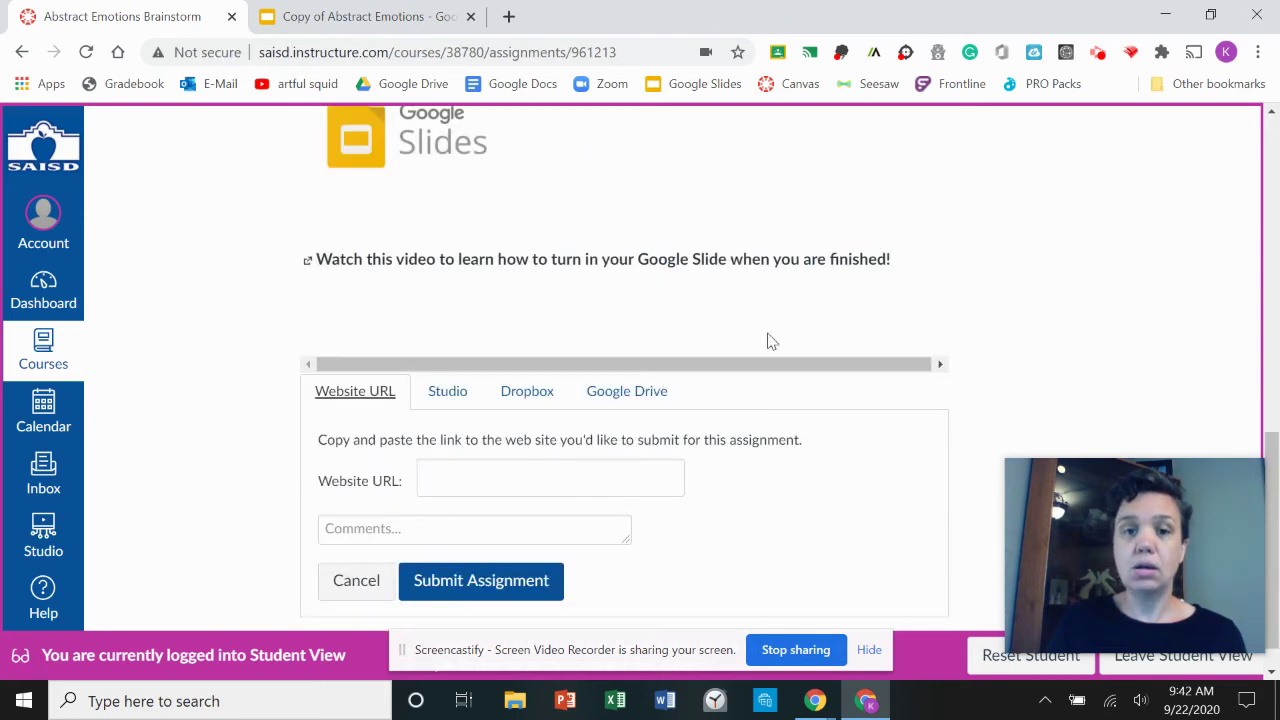
{"action": "left_click", "coordinate": [457, 478]}
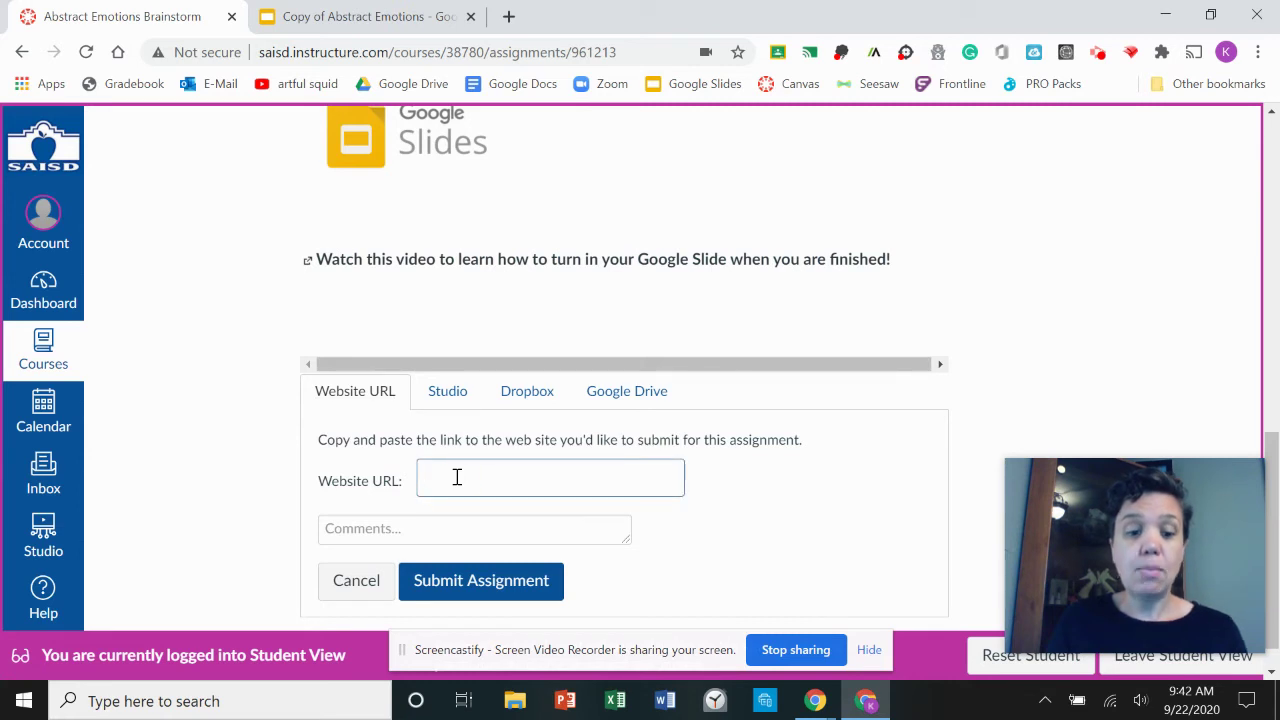
{"action": "key", "text": "ctrl+v"}
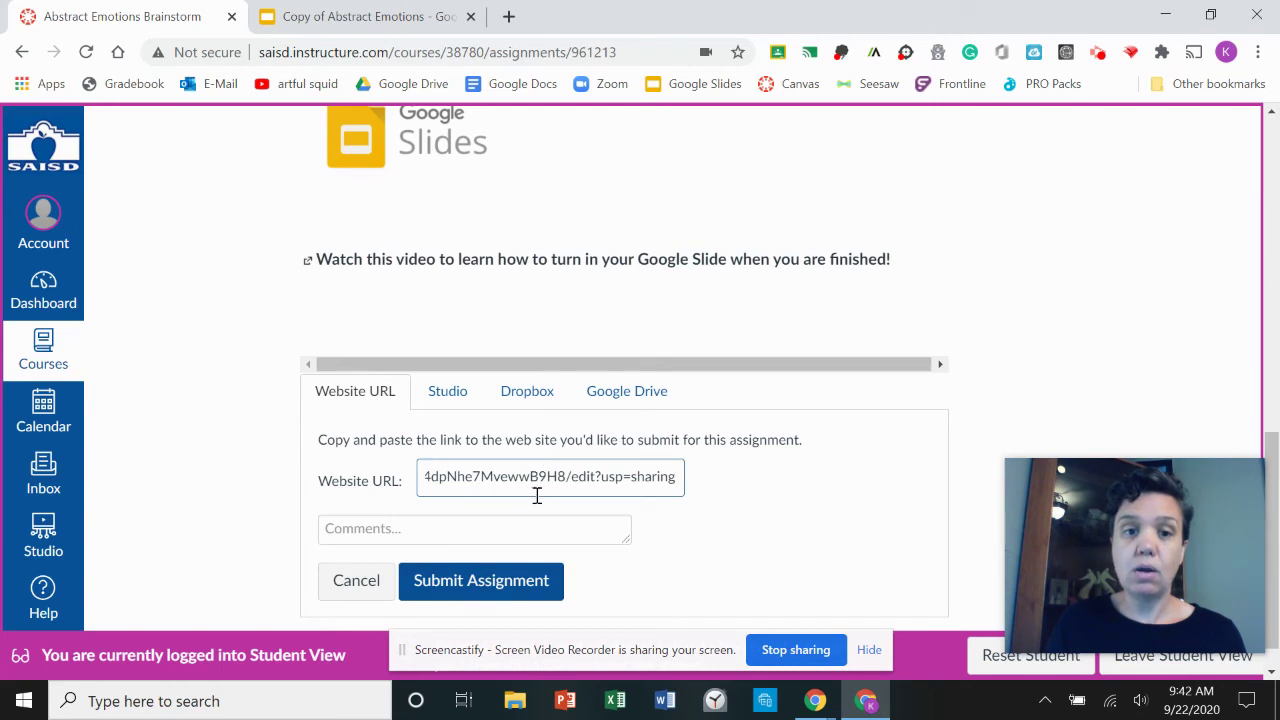
{"action": "left_click", "coordinate": [473, 582]}
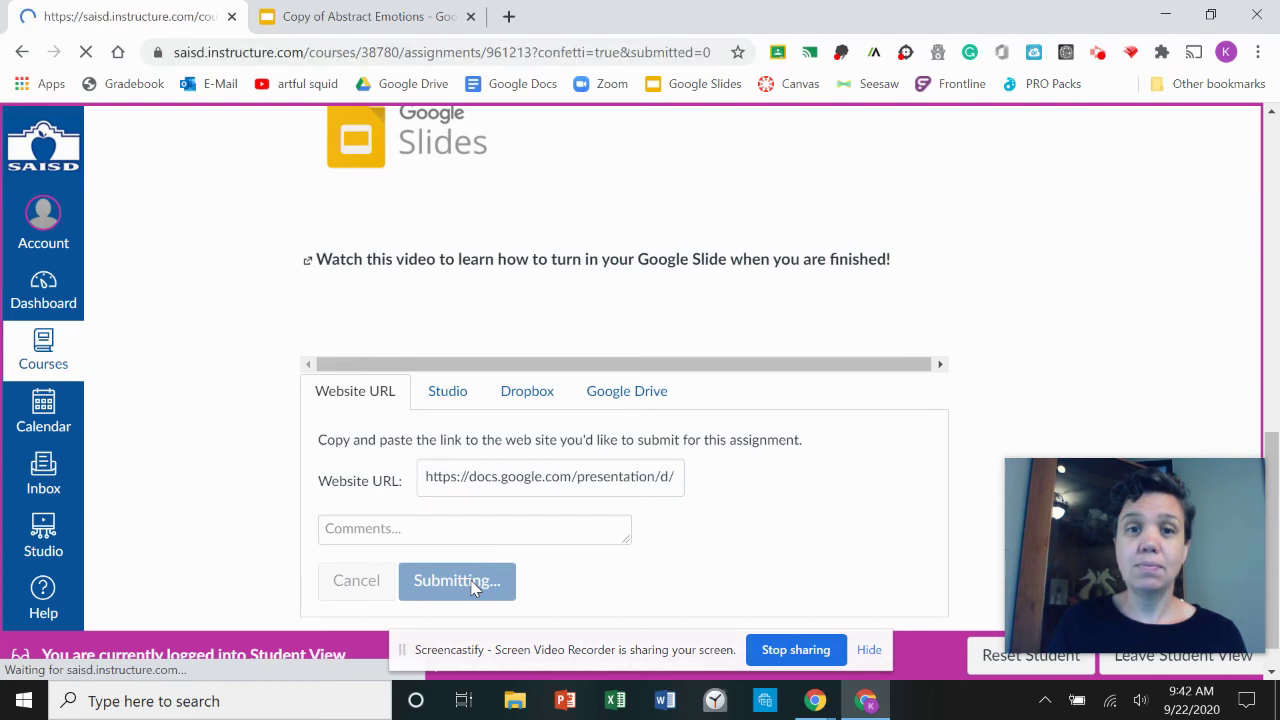